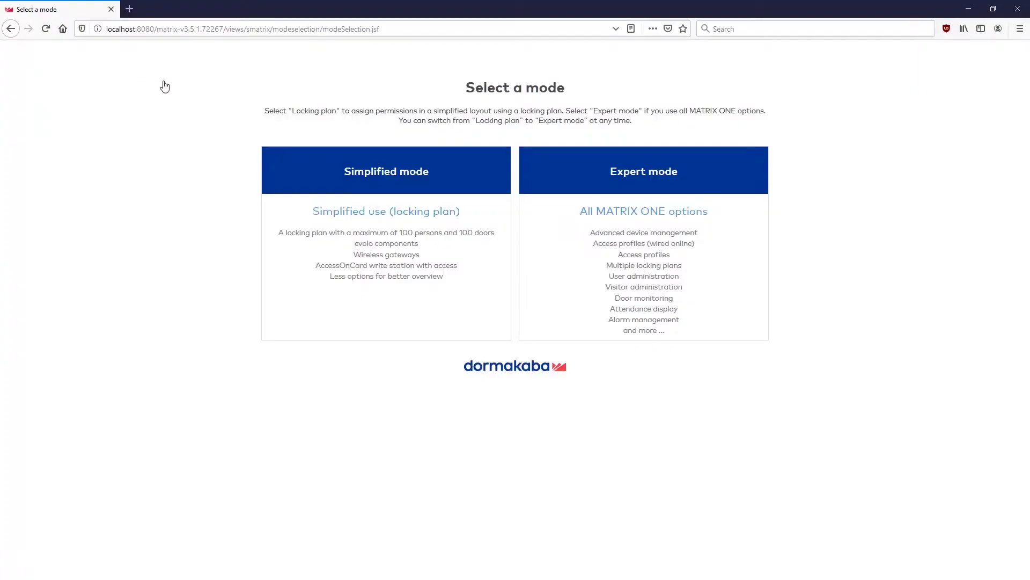
Choose Expert mode, then enter and verify a new password for the "admin" user.
{"action": "left_click", "coordinate": [668, 288]}
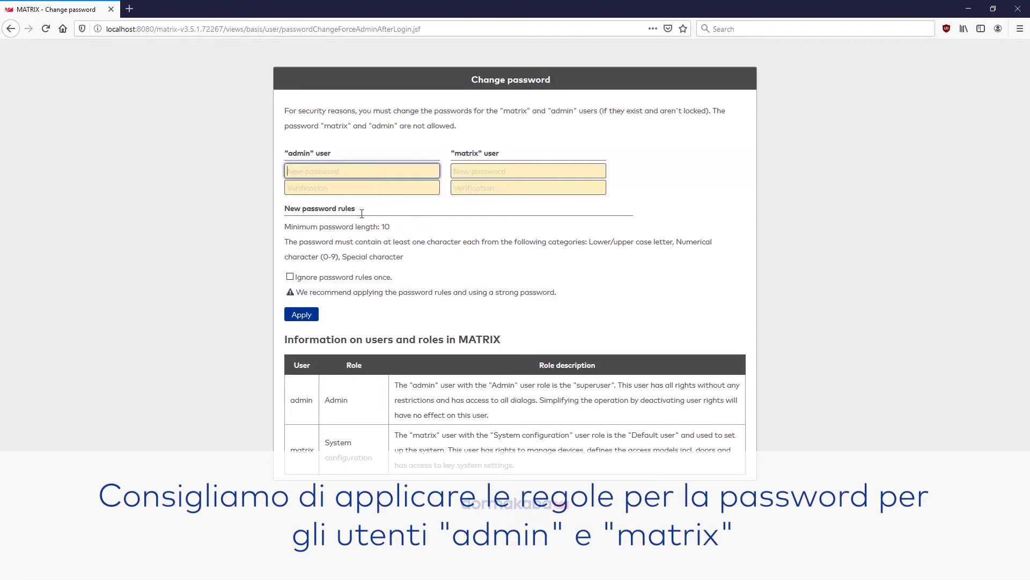
{"action": "type", "text": "•••••••••••••"}
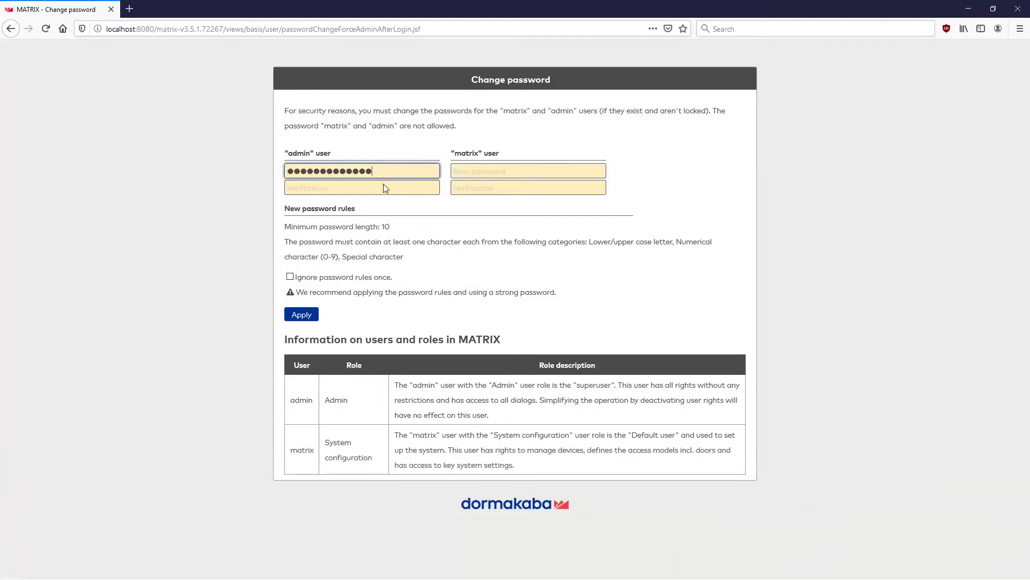
{"action": "left_click", "coordinate": [383, 184]}
{"action": "type", "text": "••••••••••••"}
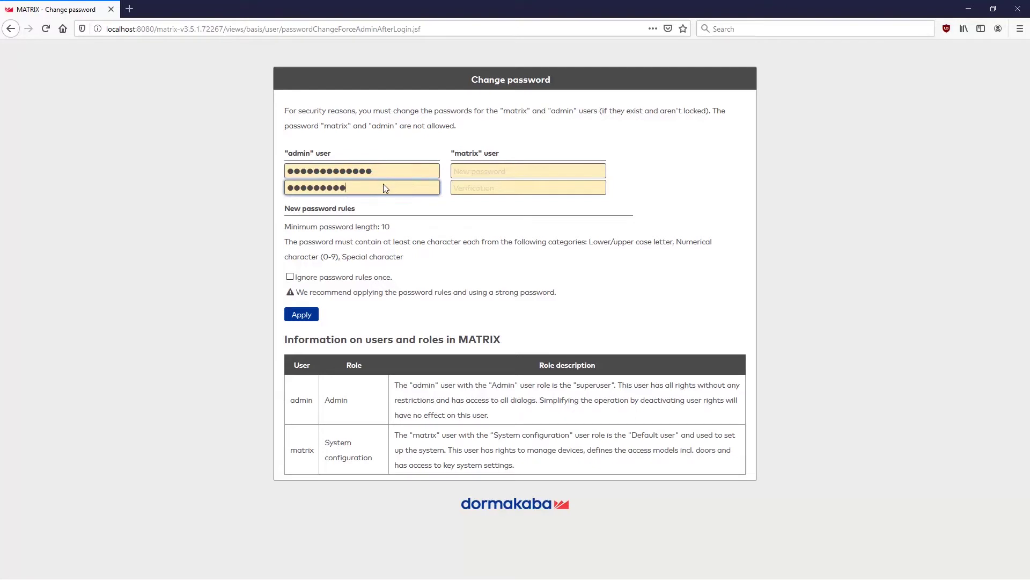
{"action": "type", "text": "•"}
Enter and verify a new password for the "matrix" user and apply both password changes.
{"action": "left_click", "coordinate": [545, 171]}
{"action": "type", "text": "••••••••••••"}
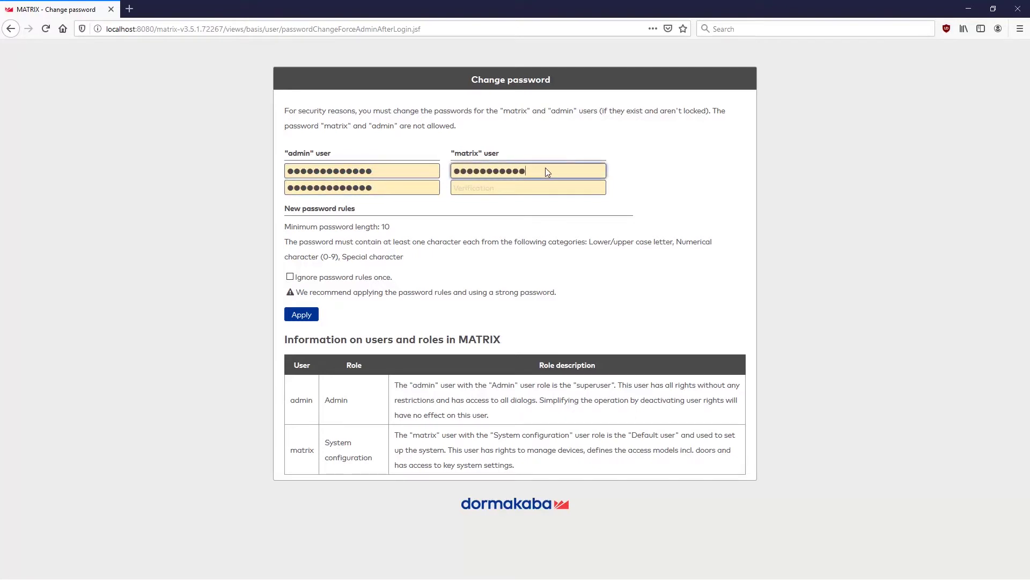
{"action": "left_click", "coordinate": [545, 186]}
{"action": "type", "text": "••••••••"}
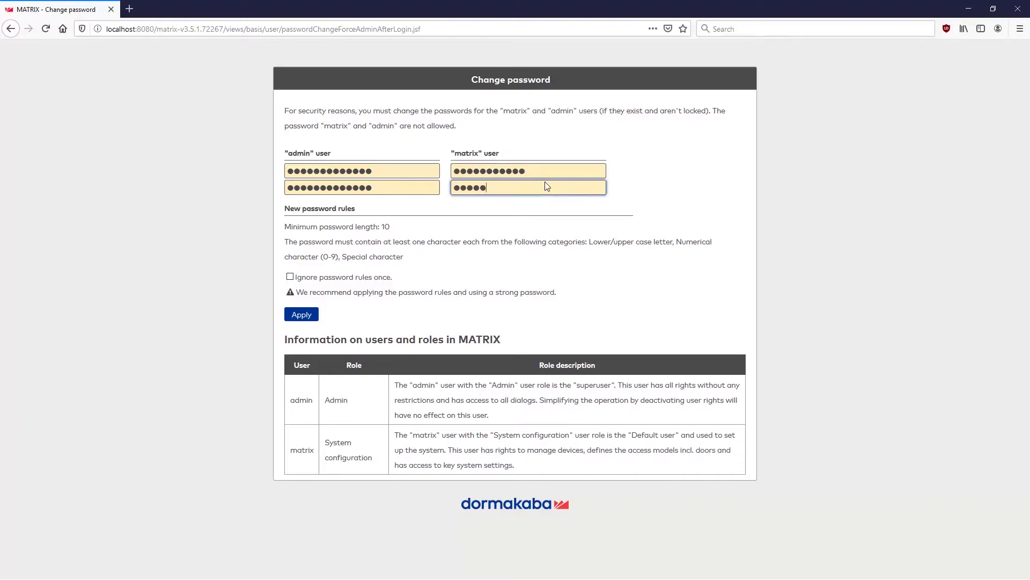
{"action": "type", "text": "••"}
{"action": "left_click", "coordinate": [302, 314]}
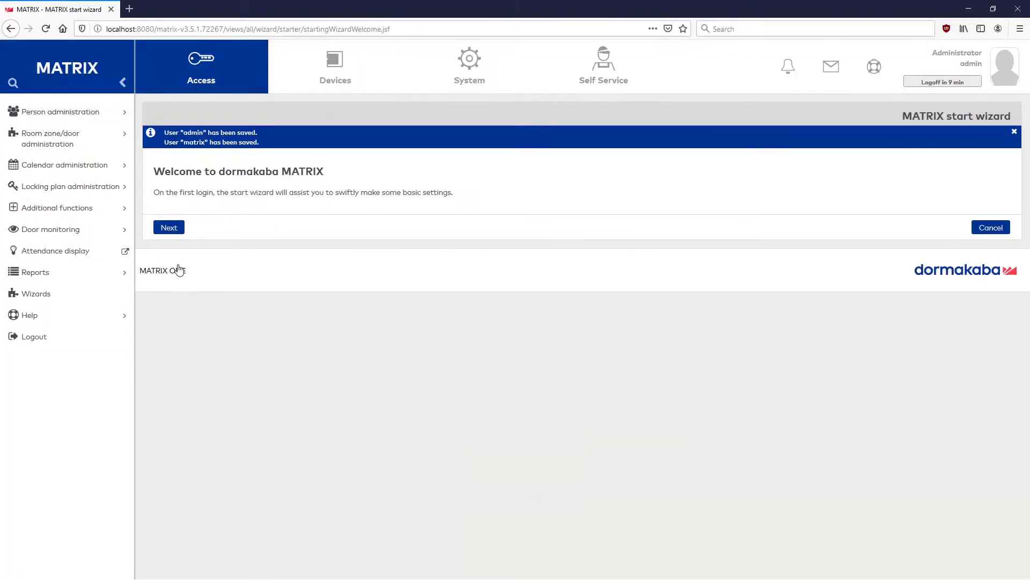
Accept the default password rules in the start wizard and enable numeric employee numbers and alarm management.
{"action": "left_click", "coordinate": [169, 227]}
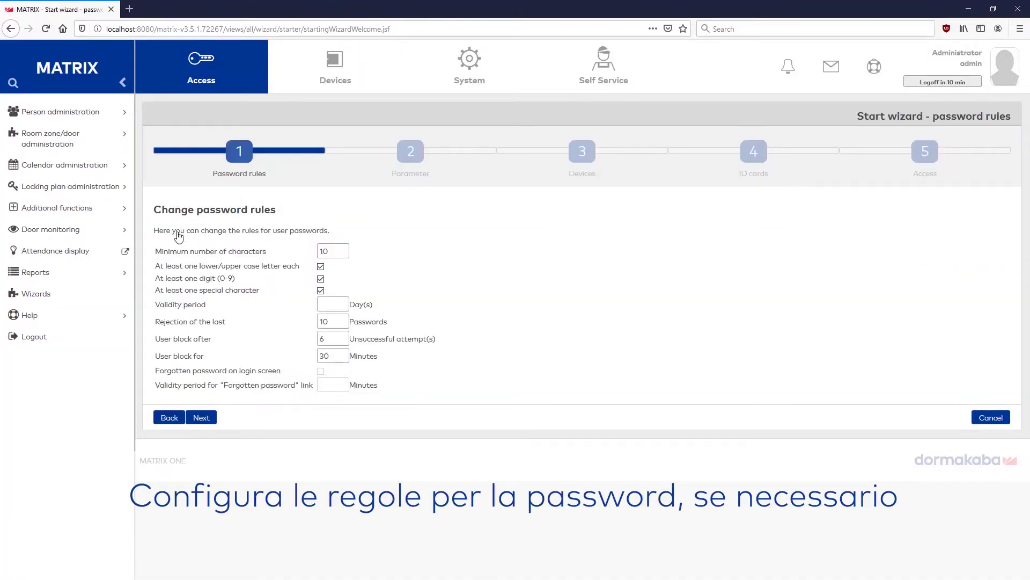
{"action": "left_click", "coordinate": [206, 420]}
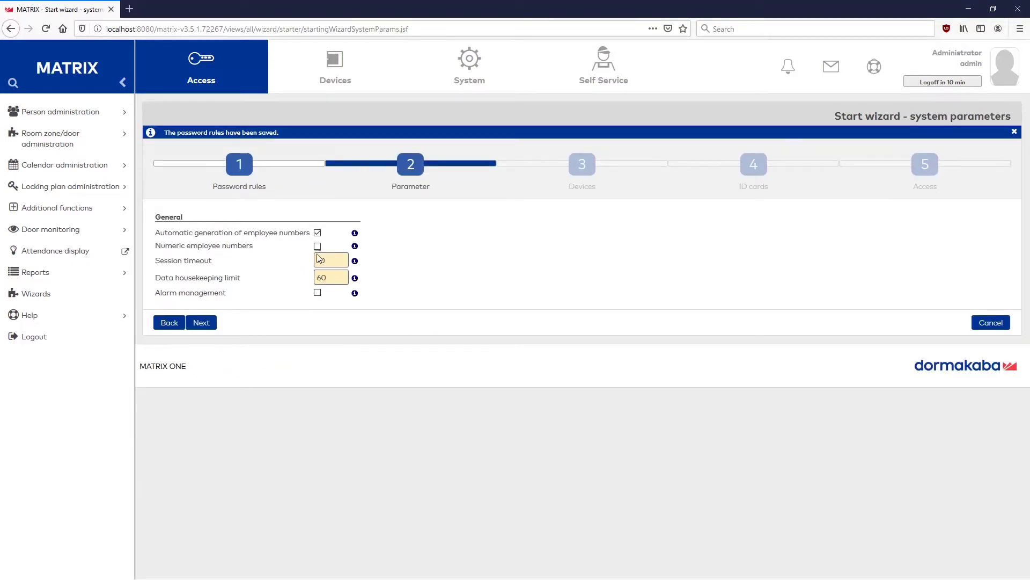
{"action": "left_click", "coordinate": [318, 247]}
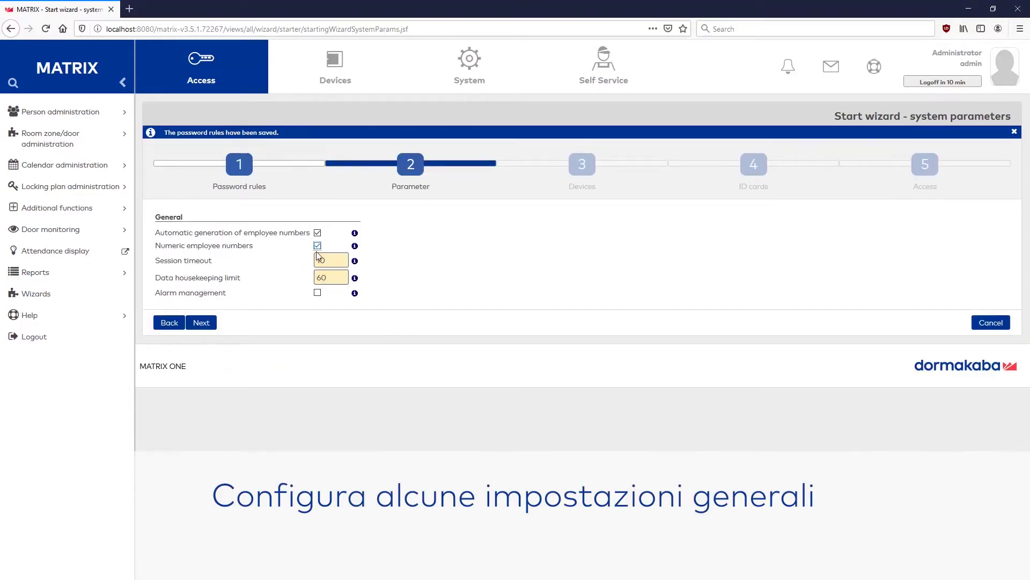
{"action": "left_click", "coordinate": [318, 293]}
{"action": "left_click", "coordinate": [202, 323]}
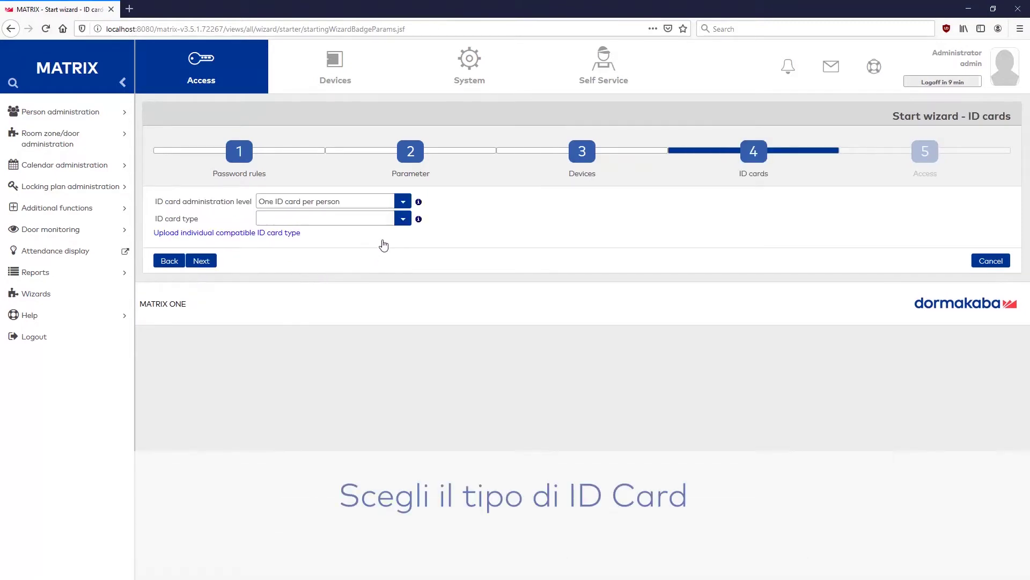
Set ID card administration to One ID card per person with card type 13 - MIFARE DESFire DORMA-Encoding.
{"action": "left_click", "coordinate": [401, 201]}
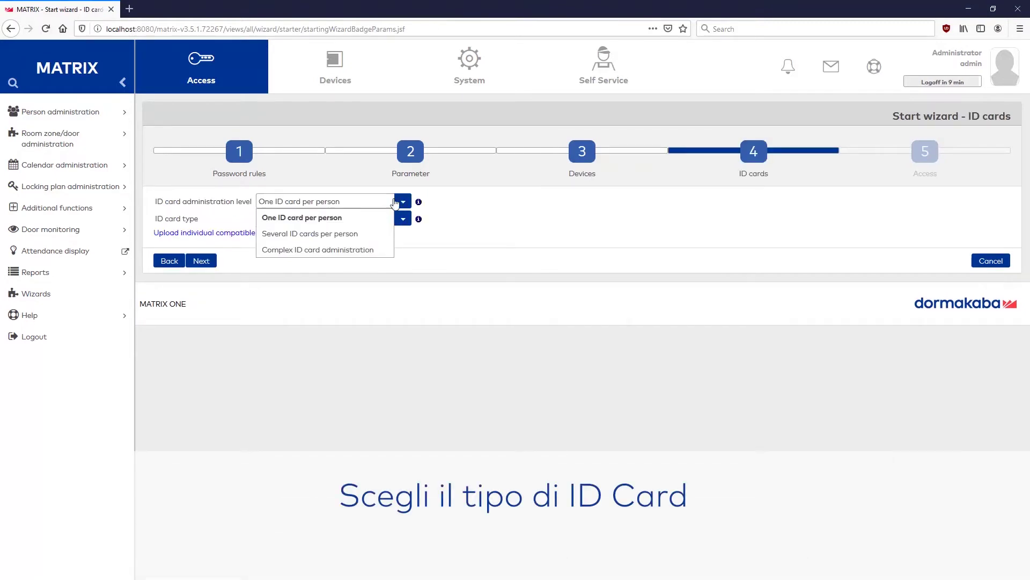
{"action": "left_click", "coordinate": [344, 218]}
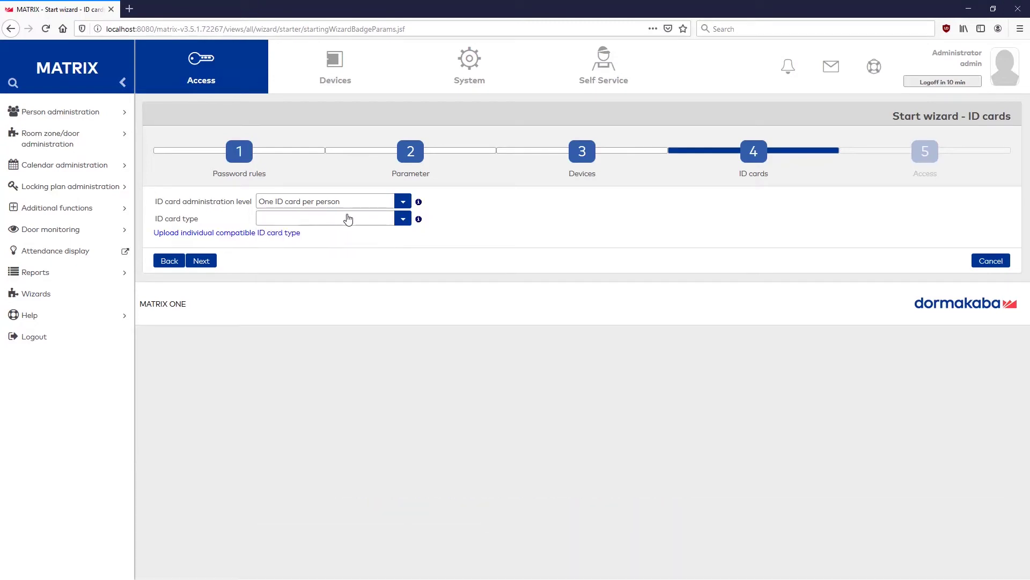
{"action": "left_click", "coordinate": [403, 219]}
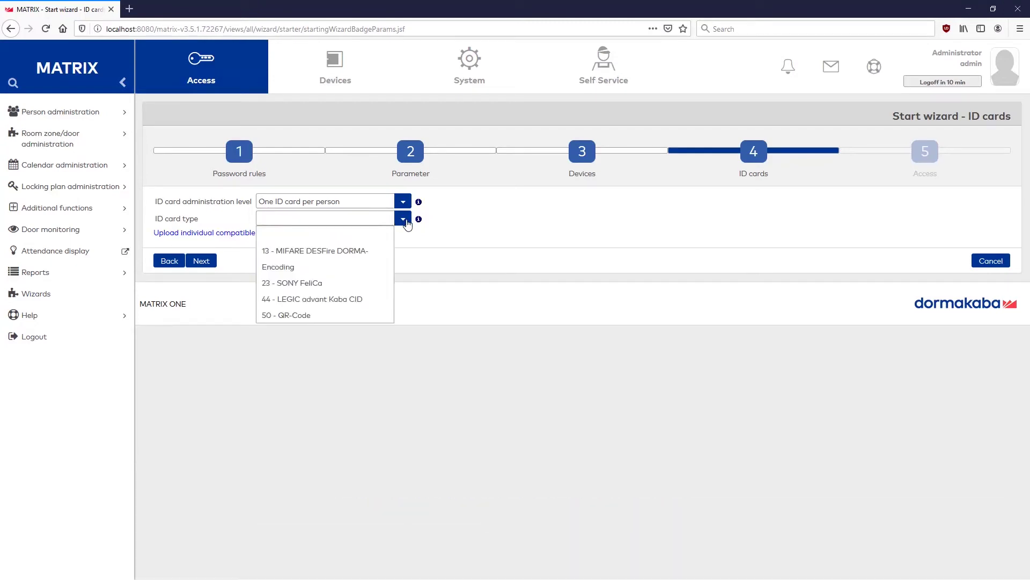
{"action": "left_click", "coordinate": [369, 257]}
{"action": "left_click", "coordinate": [202, 262]}
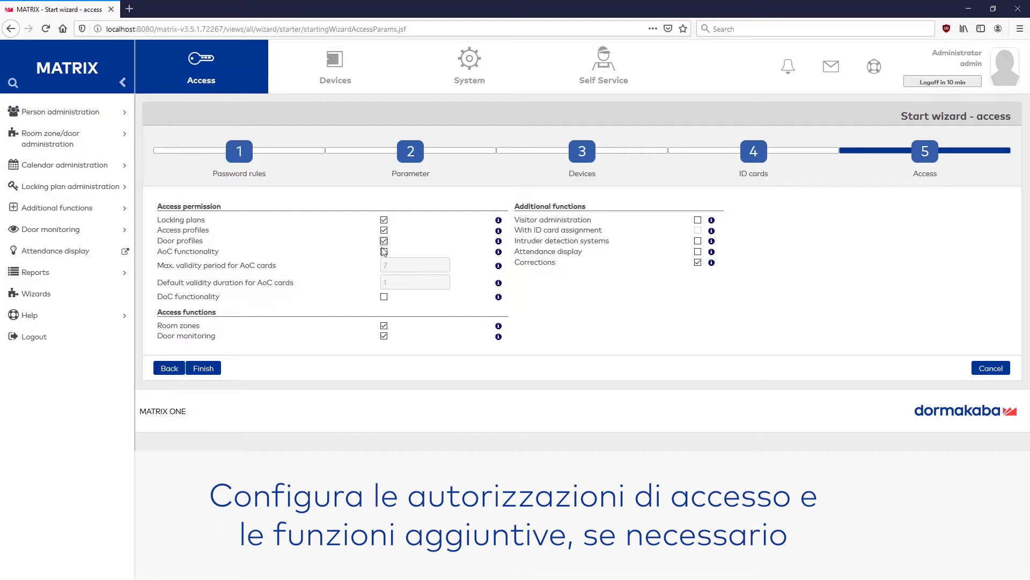
Enable AoC functionality, visitor administration with ID card assignment, intruder detection systems and attendance display, and finish the start wizard.
{"action": "left_click", "coordinate": [384, 251]}
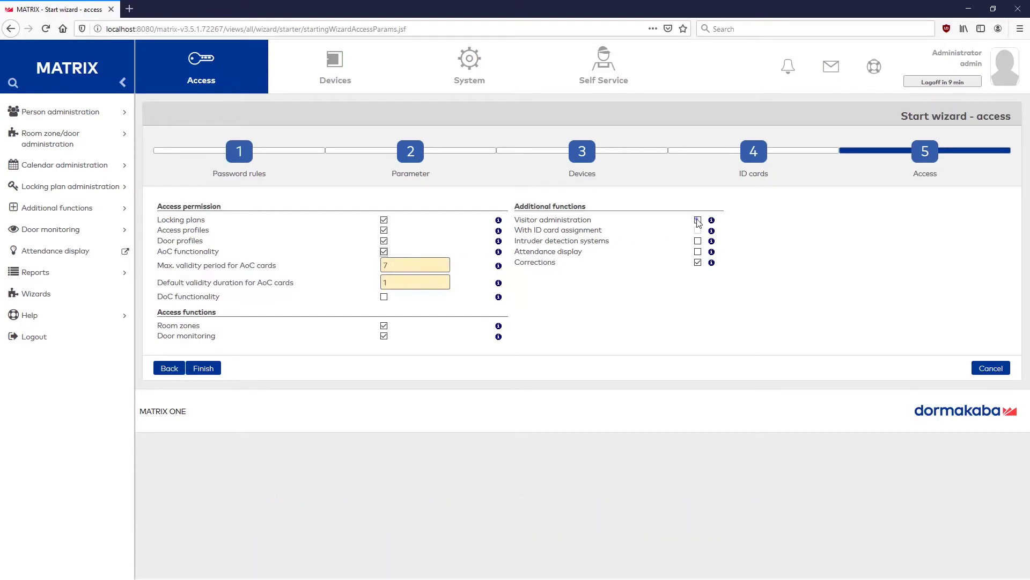
{"action": "left_click", "coordinate": [697, 220]}
{"action": "left_click", "coordinate": [698, 231]}
{"action": "left_click", "coordinate": [698, 241]}
{"action": "left_click", "coordinate": [697, 252]}
{"action": "left_click", "coordinate": [203, 369]}
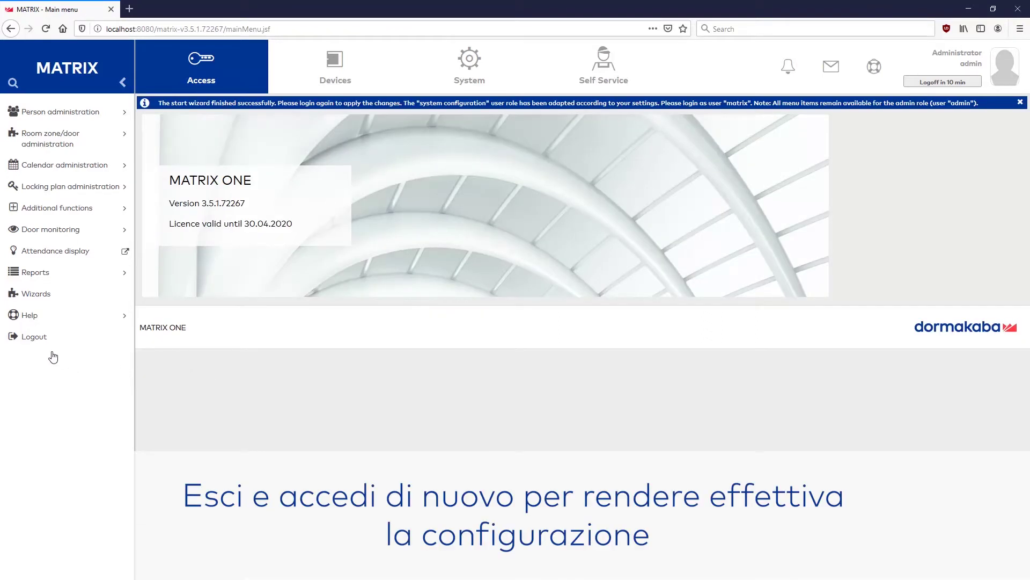
Log out and log back in as admin with the account password, declining to save the login in the browser.
{"action": "left_click", "coordinate": [34, 336]}
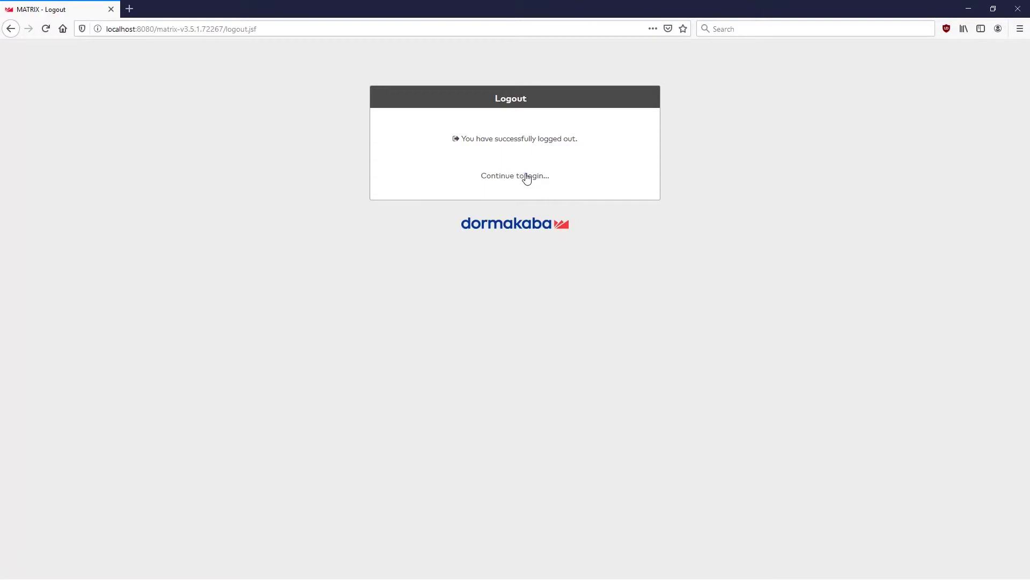
{"action": "left_click", "coordinate": [526, 176]}
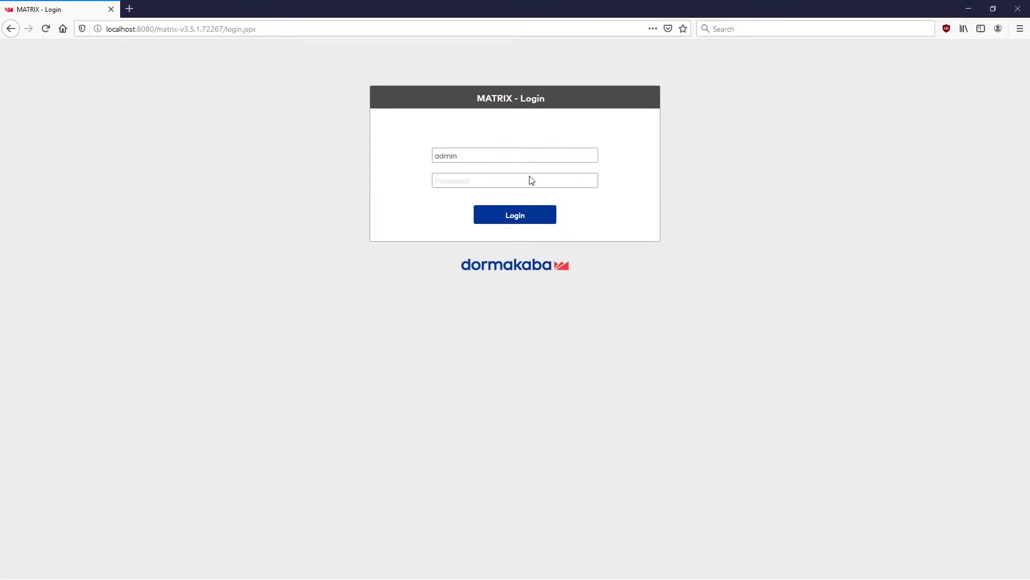
{"action": "type", "text": "*************"}
{"action": "left_click", "coordinate": [487, 225]}
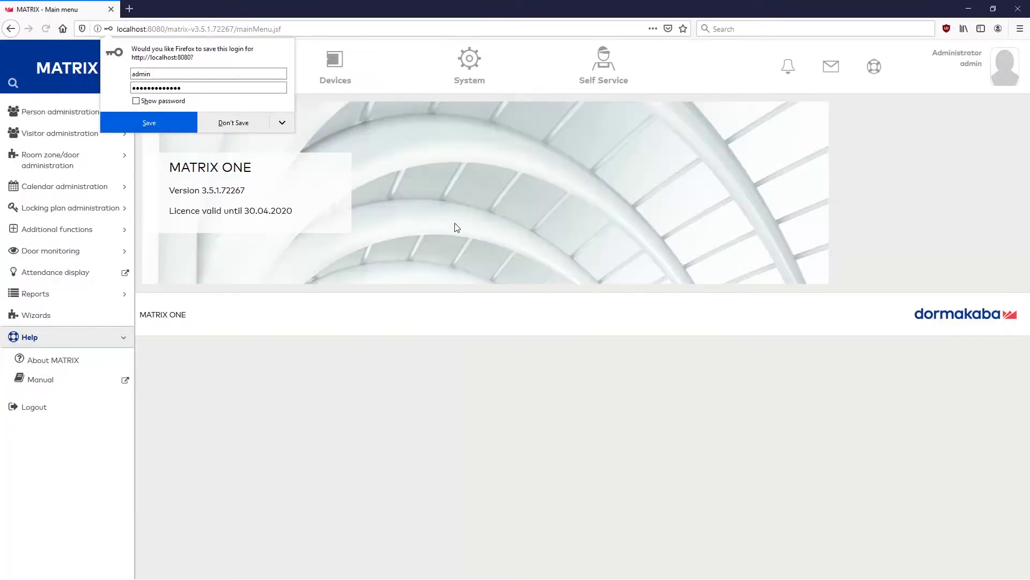
{"action": "left_click", "coordinate": [241, 127]}
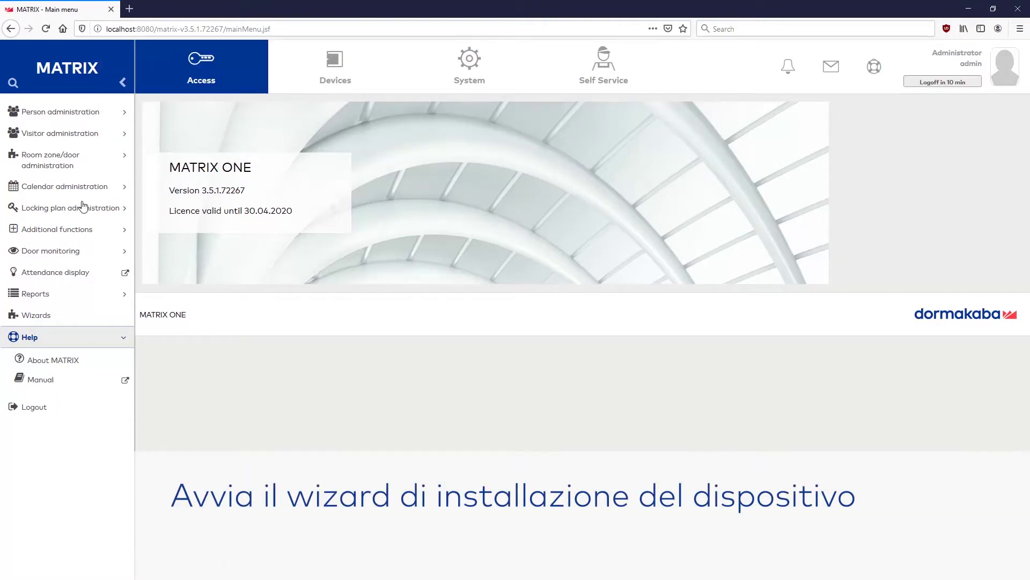
Open the Device initialisation wizard and launch Desktop Reader Manager from the desktop, refreshing the wizard's check of required programs.
{"action": "left_click", "coordinate": [58, 321]}
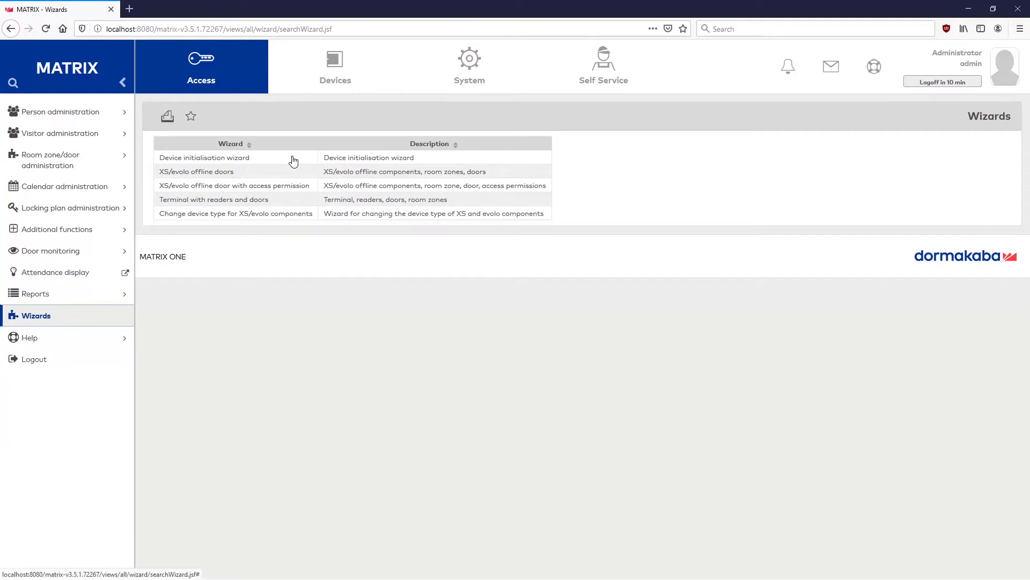
{"action": "left_click", "coordinate": [292, 158]}
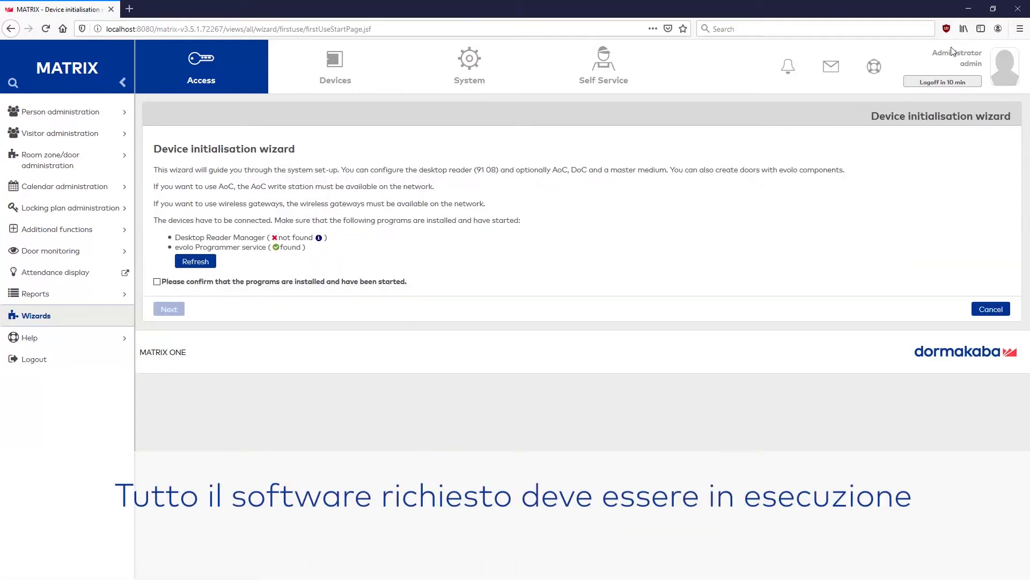
{"action": "left_click", "coordinate": [969, 8]}
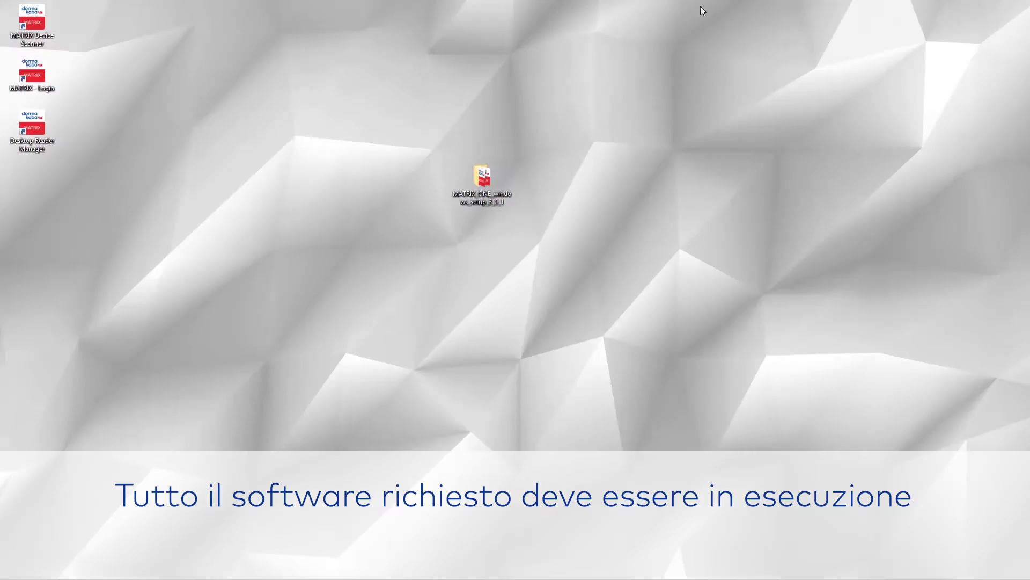
{"action": "double_click", "coordinate": [38, 132]}
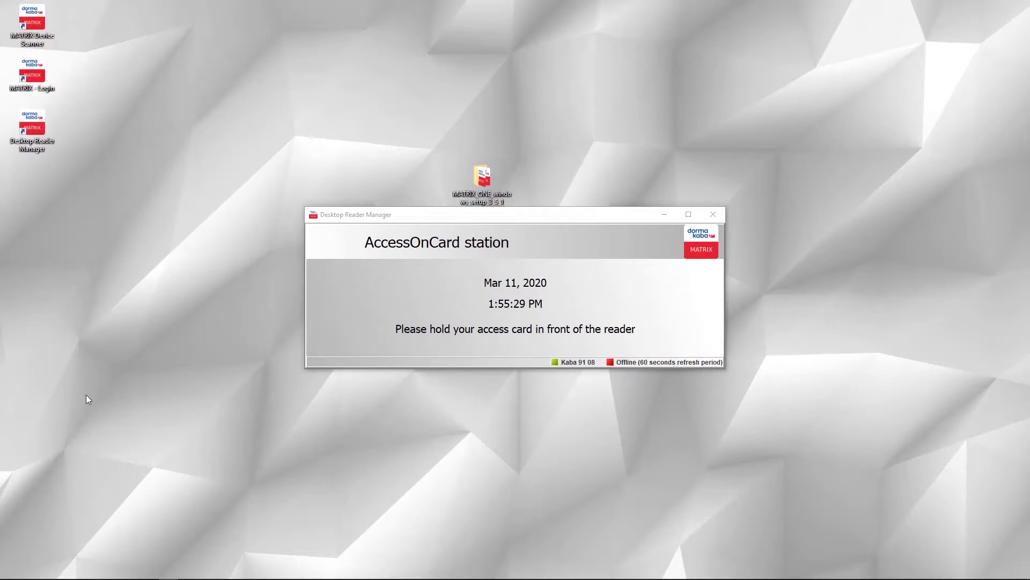
{"action": "left_click", "coordinate": [115, 570]}
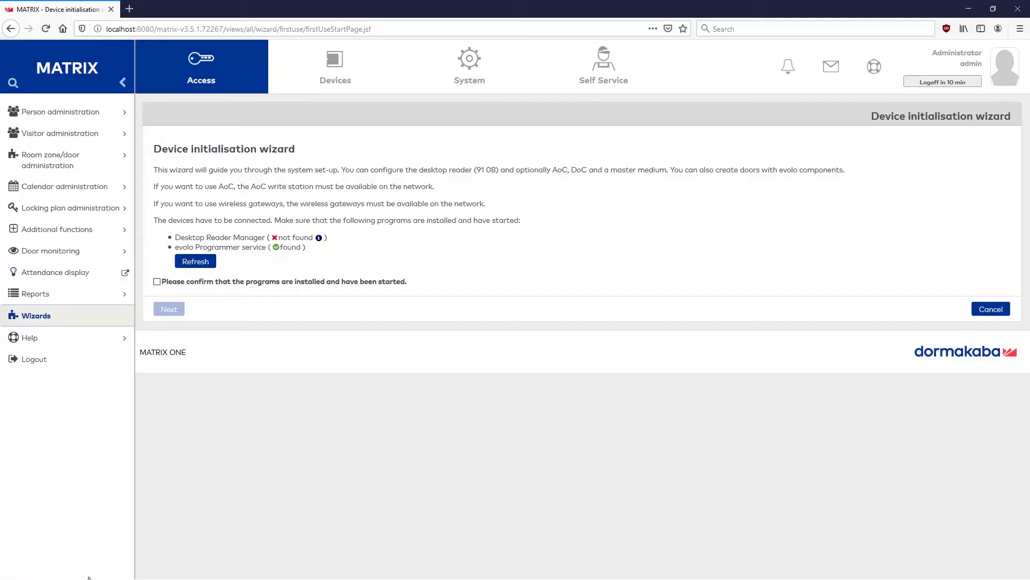
{"action": "left_click", "coordinate": [194, 261]}
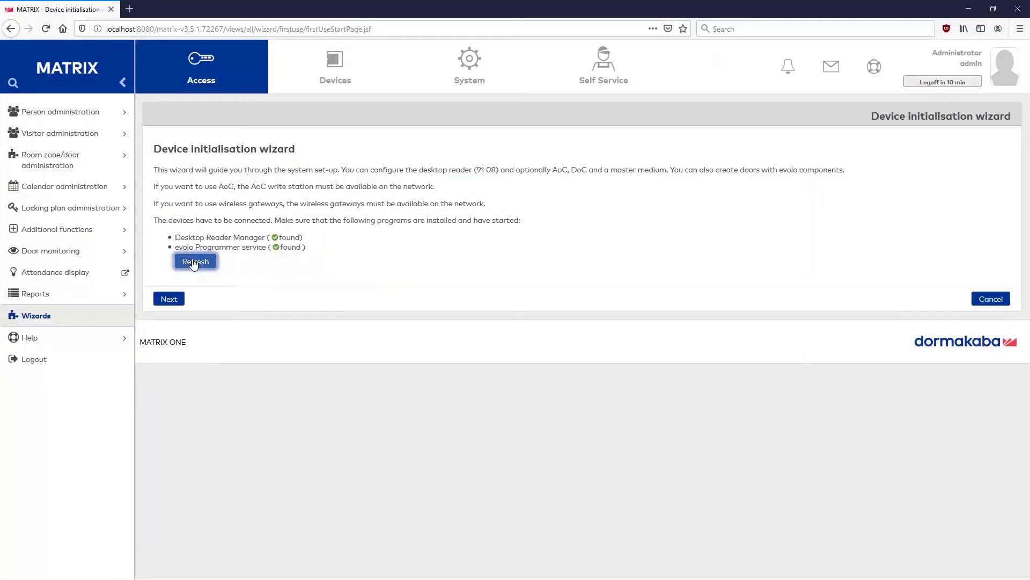
Add the evolo wireless Gateway 90 40 to the devices to configure, keeping card type 13 - MIFARE DESFire DORMA-Encoding.
{"action": "left_click", "coordinate": [178, 300]}
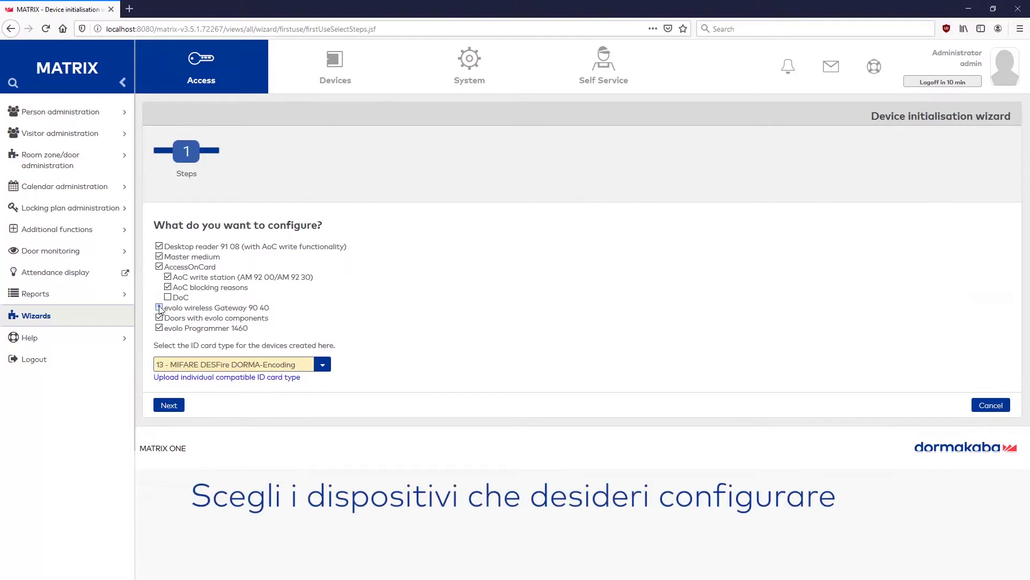
{"action": "left_click", "coordinate": [159, 308]}
{"action": "left_click", "coordinate": [171, 406]}
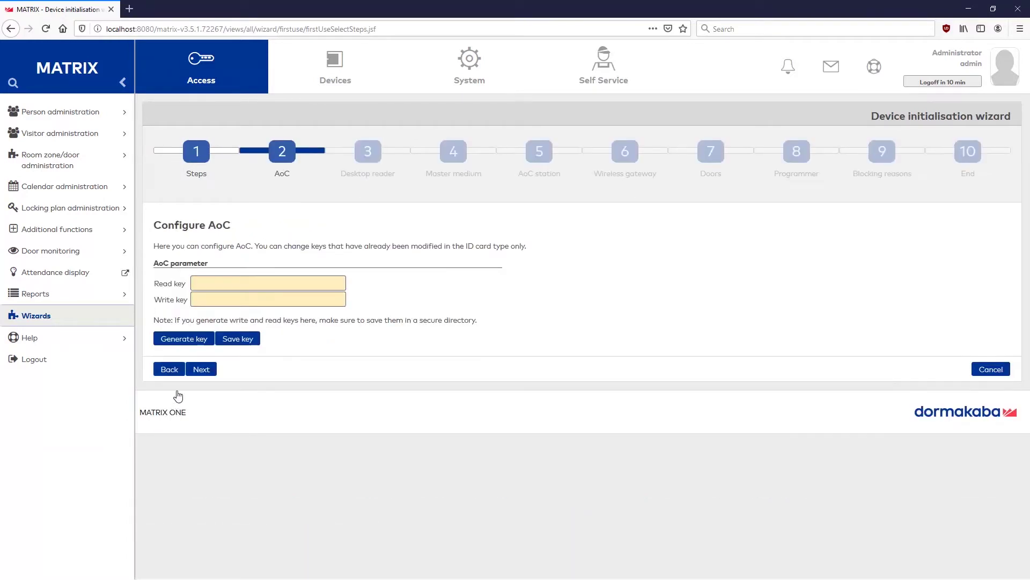
Generate the AoC read and write keys and save them to the file matrix_aockeys.txt.
{"action": "left_click", "coordinate": [179, 342]}
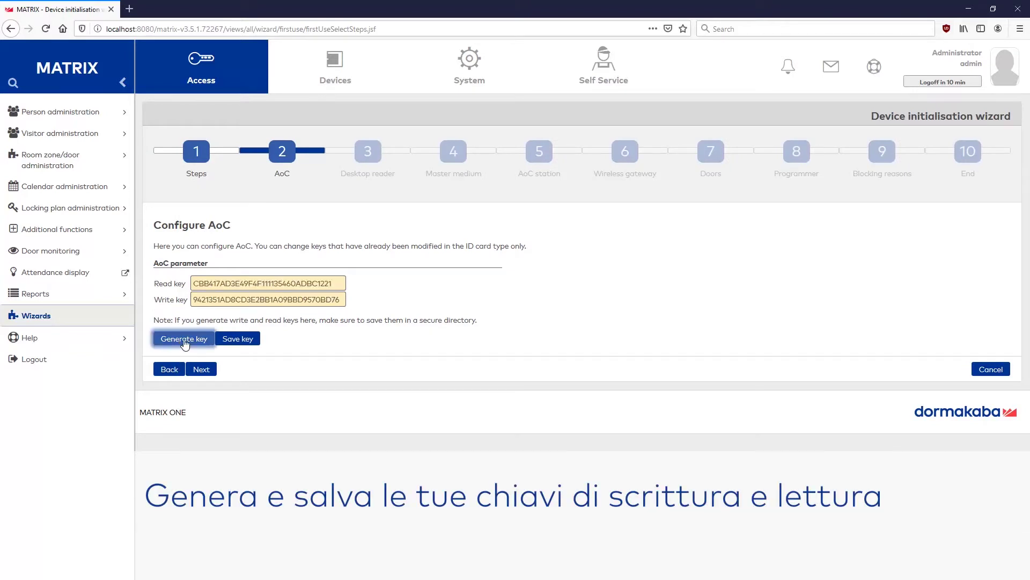
{"action": "left_click", "coordinate": [243, 340]}
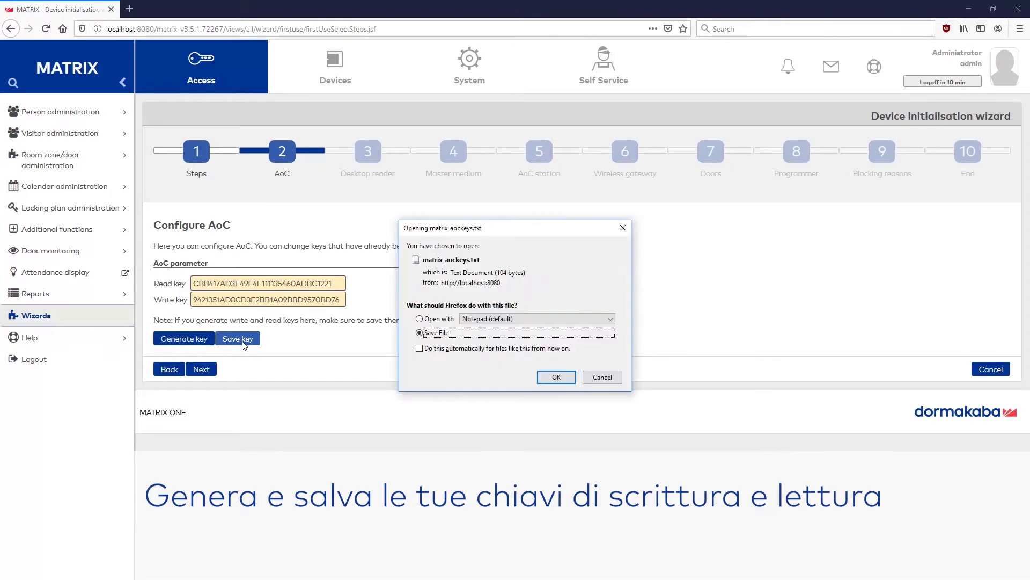
{"action": "left_click", "coordinate": [557, 377]}
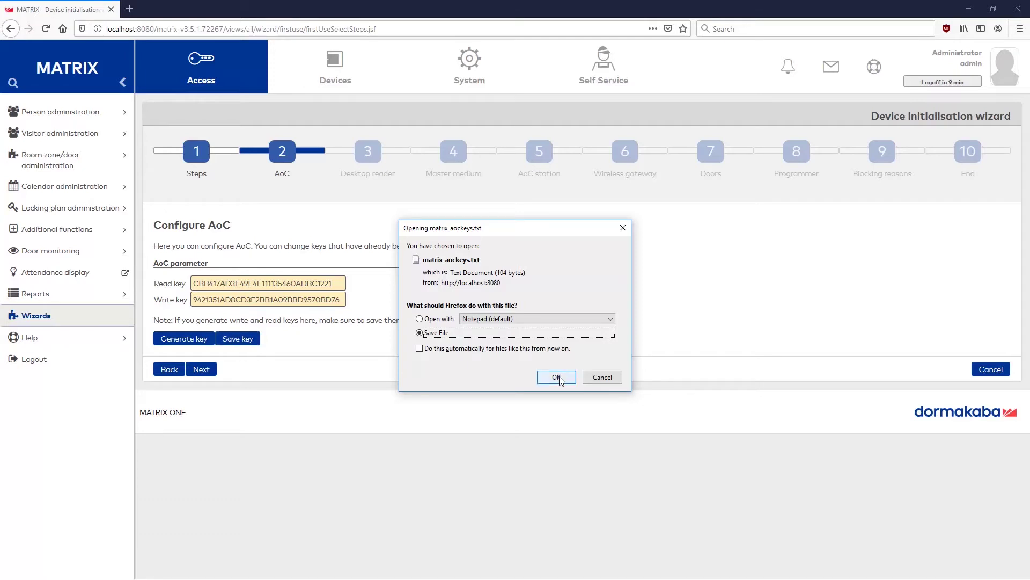
{"action": "left_click", "coordinate": [203, 369]}
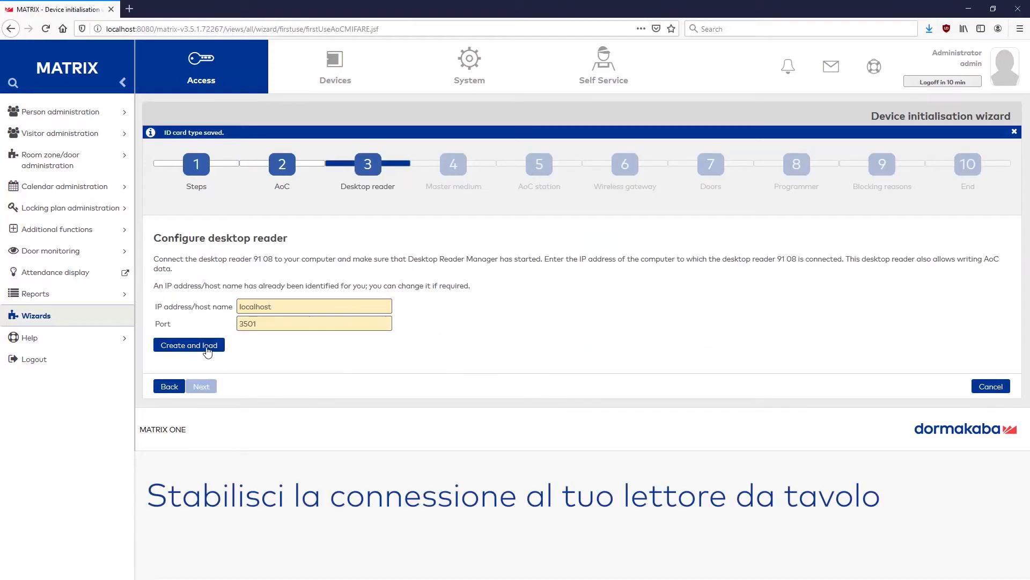
Create and load the desktop reader 91 08 with host localhost and port 3501.
{"action": "left_click", "coordinate": [207, 351]}
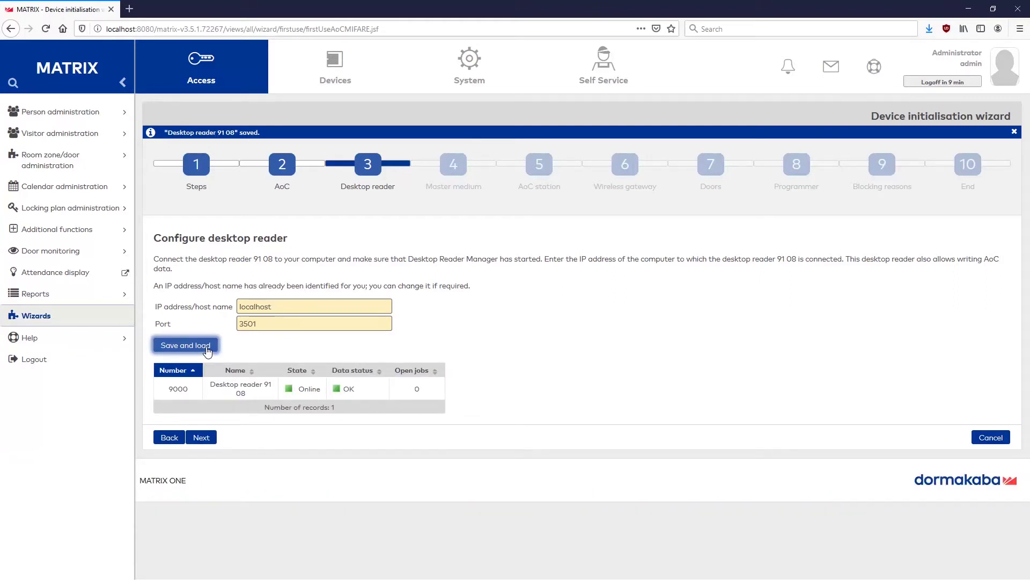
{"action": "left_click", "coordinate": [201, 438]}
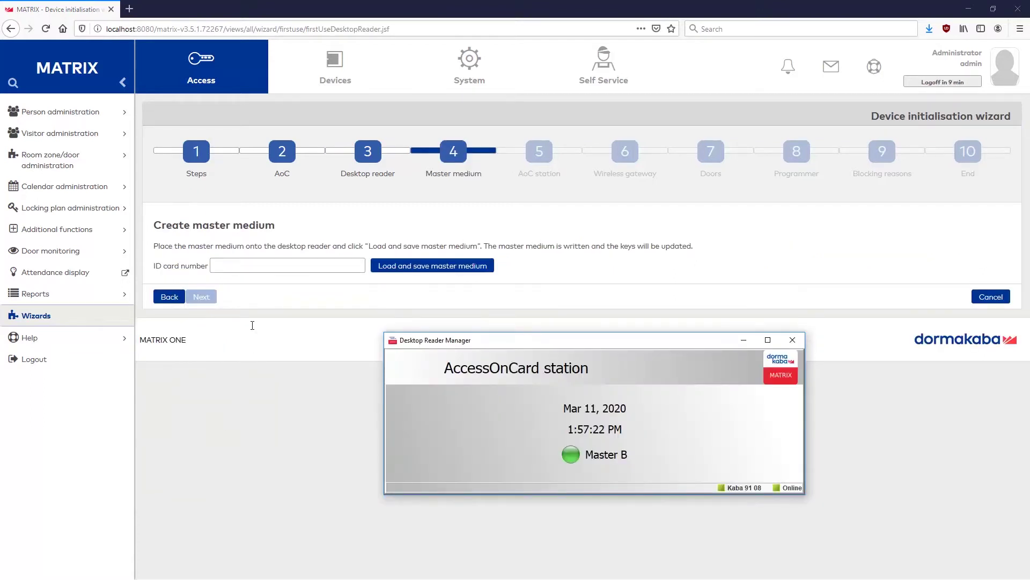
Load and save the master medium from the desktop reader and proceed to the AoC station stage.
{"action": "left_click", "coordinate": [252, 267]}
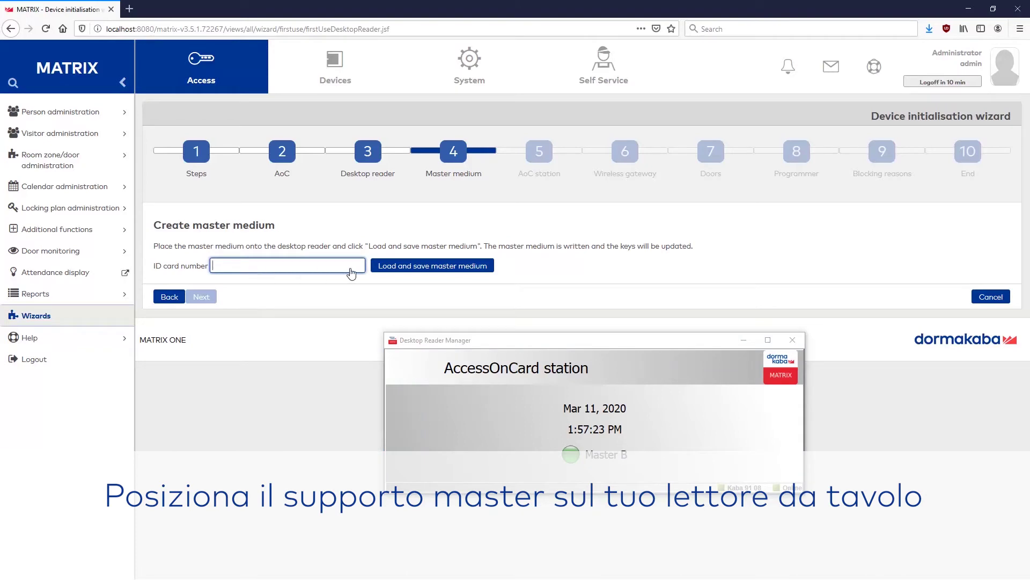
{"action": "left_click", "coordinate": [412, 266]}
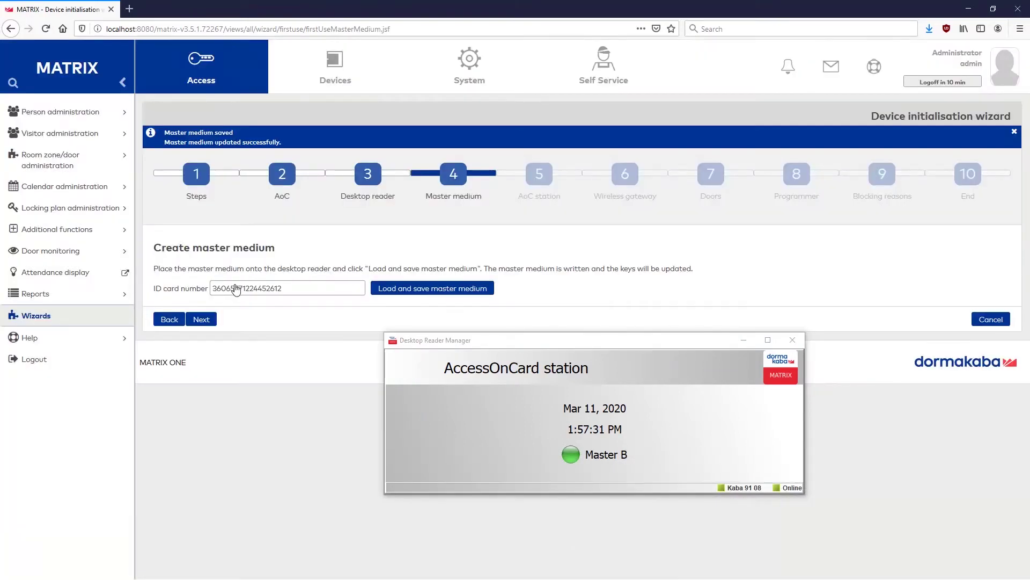
{"action": "left_click", "coordinate": [201, 319]}
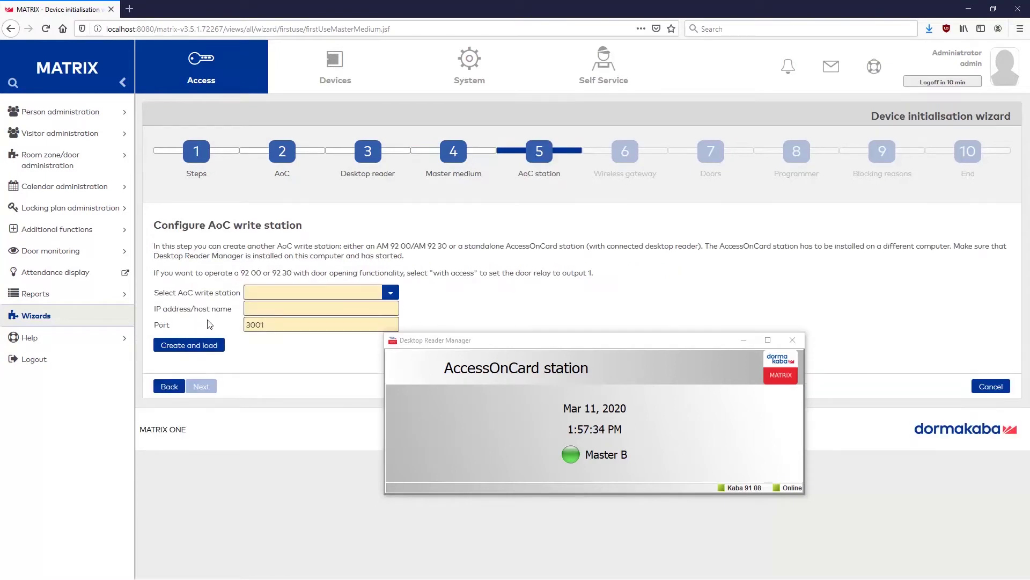
Minimise Desktop Reader Manager and choose AM 92 30 TP4 - terminal as the AoC write station, enabling "with access".
{"action": "left_click", "coordinate": [744, 341]}
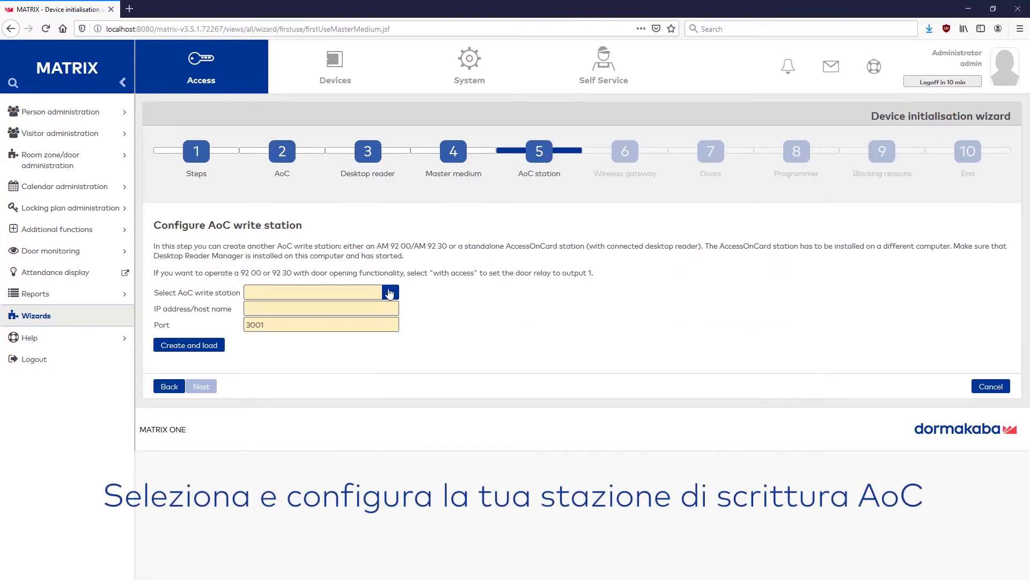
{"action": "left_click", "coordinate": [390, 293]}
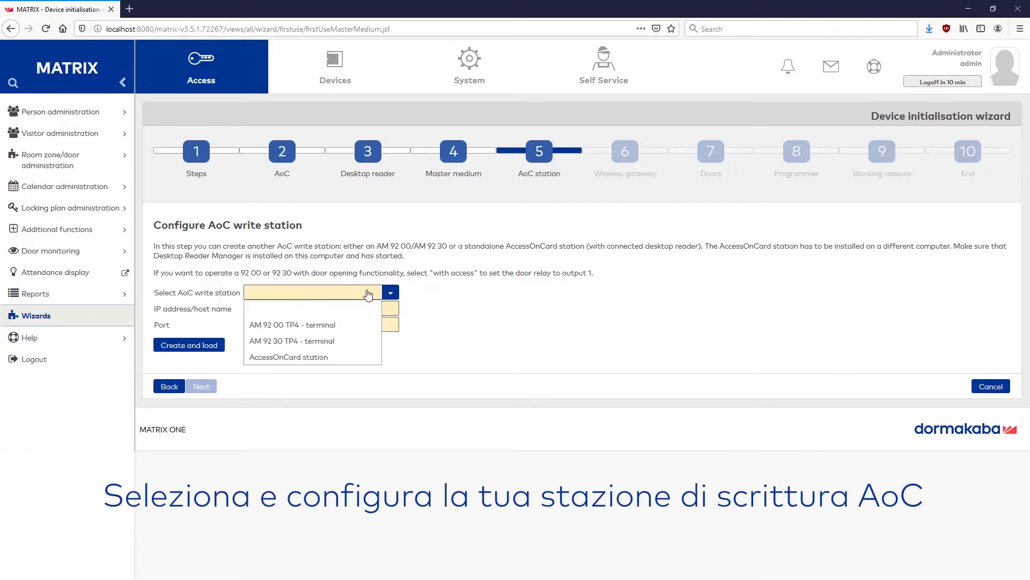
{"action": "left_click", "coordinate": [328, 347]}
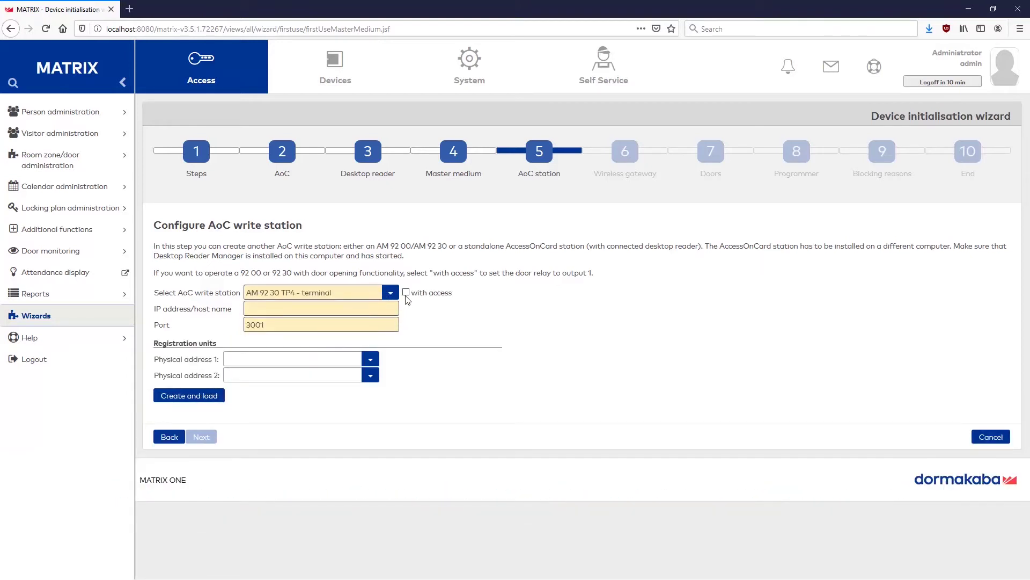
{"action": "left_click", "coordinate": [405, 292]}
Launch MATRIX Device Scanner from the desktop and search for devices in subnet 192.168.2.*.
{"action": "left_click", "coordinate": [968, 9]}
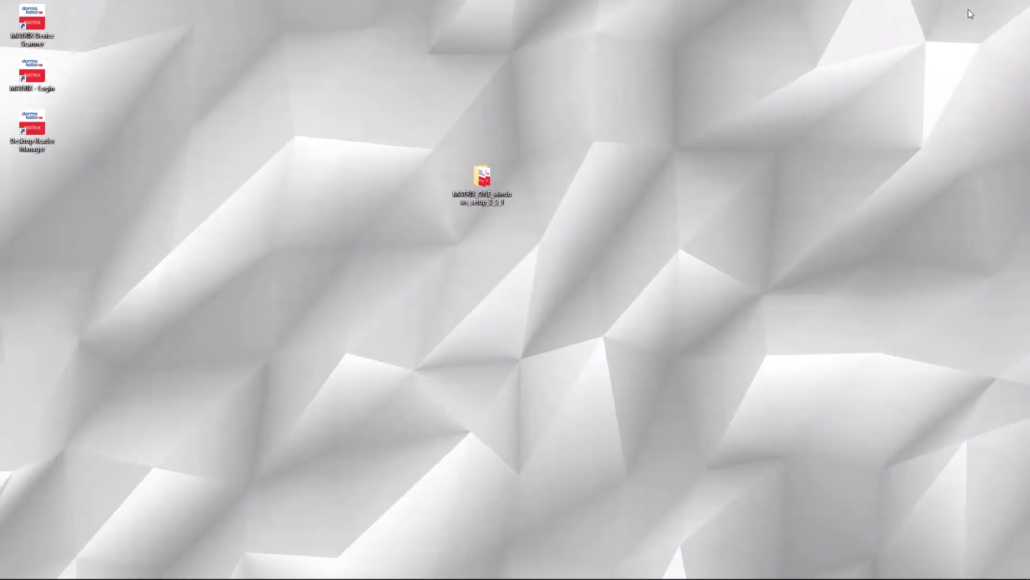
{"action": "double_click", "coordinate": [29, 26]}
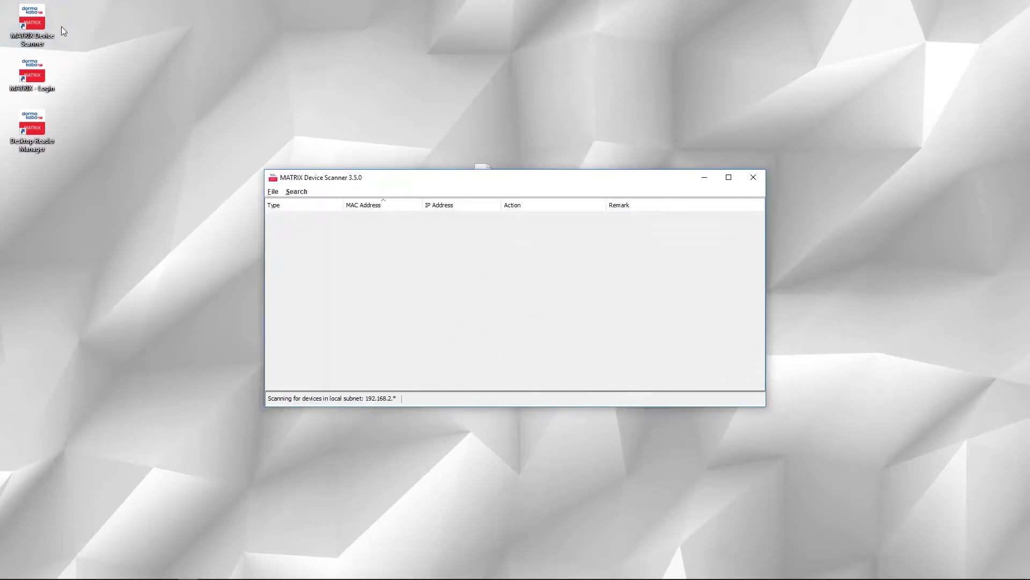
{"action": "left_click", "coordinate": [305, 194]}
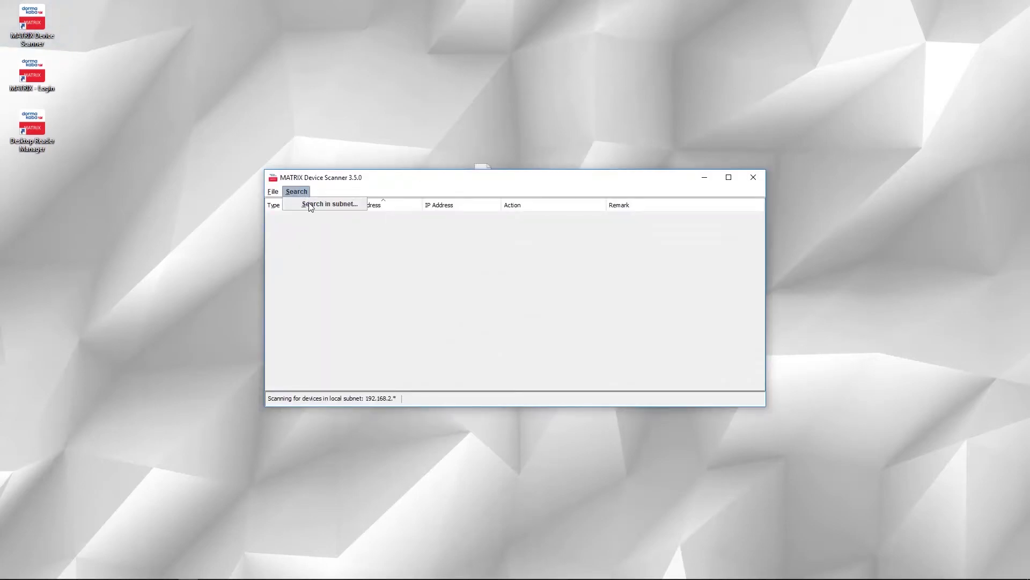
{"action": "left_click", "coordinate": [310, 204]}
{"action": "type", "text": "192.1"}
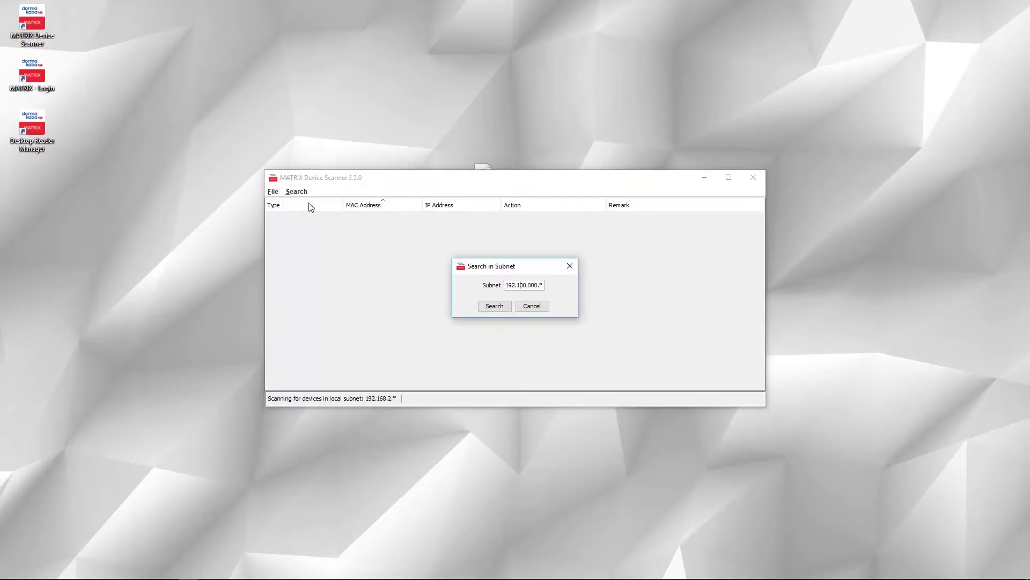
{"action": "type", "text": "68.  2"}
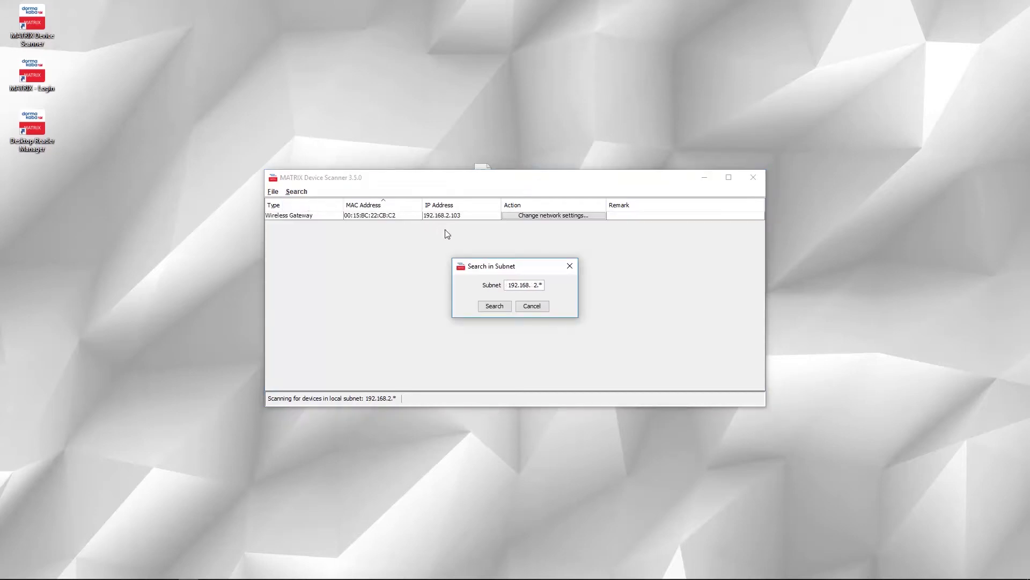
{"action": "left_click", "coordinate": [489, 306]}
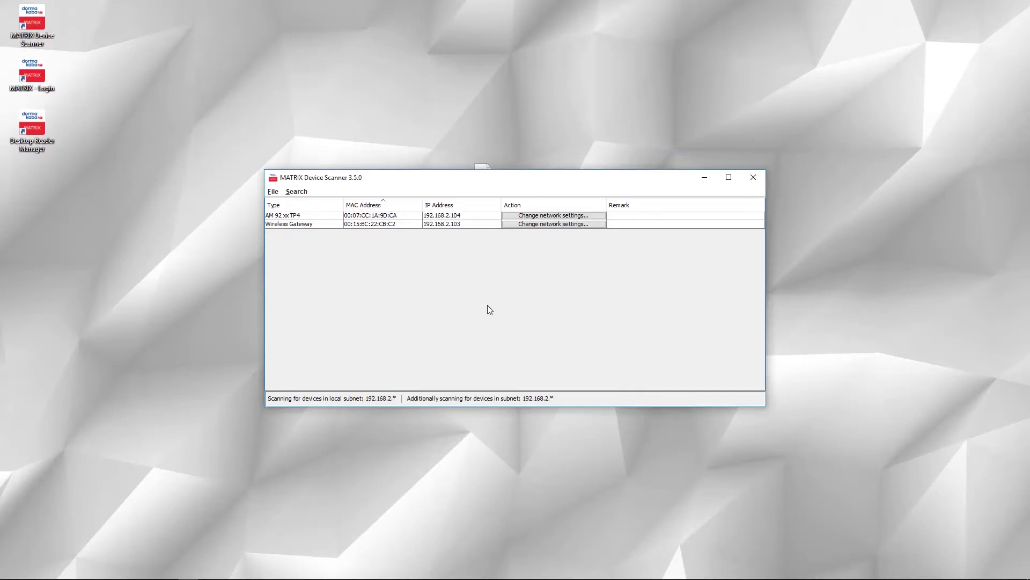
Copy the AM 92 xx TP4's IP address 192.168.2.104 from the scanner into the AoC write station's address in the MATRIX browser wizard.
{"action": "left_click", "coordinate": [482, 217]}
{"action": "right_click", "coordinate": [481, 215]}
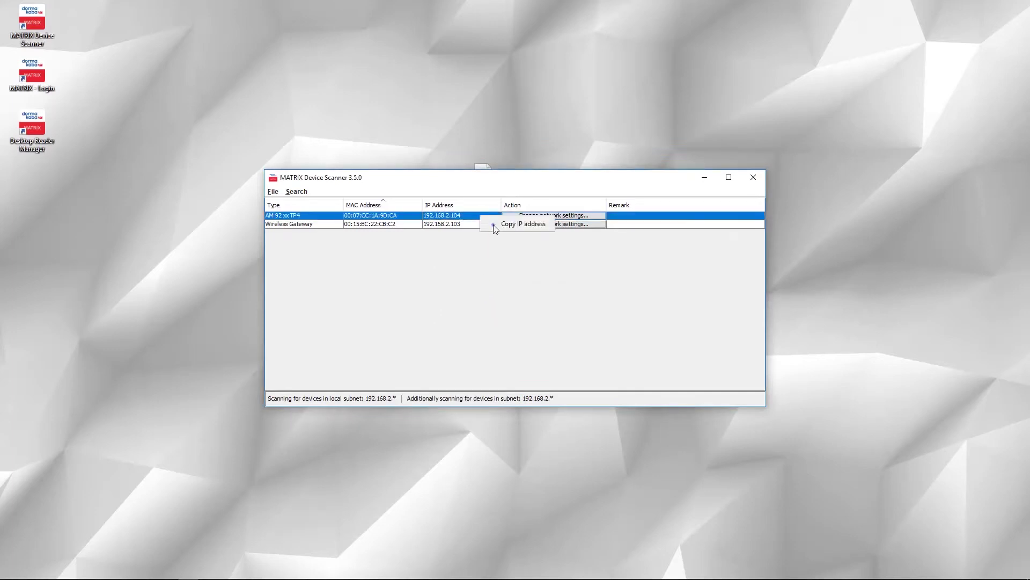
{"action": "left_click", "coordinate": [494, 225]}
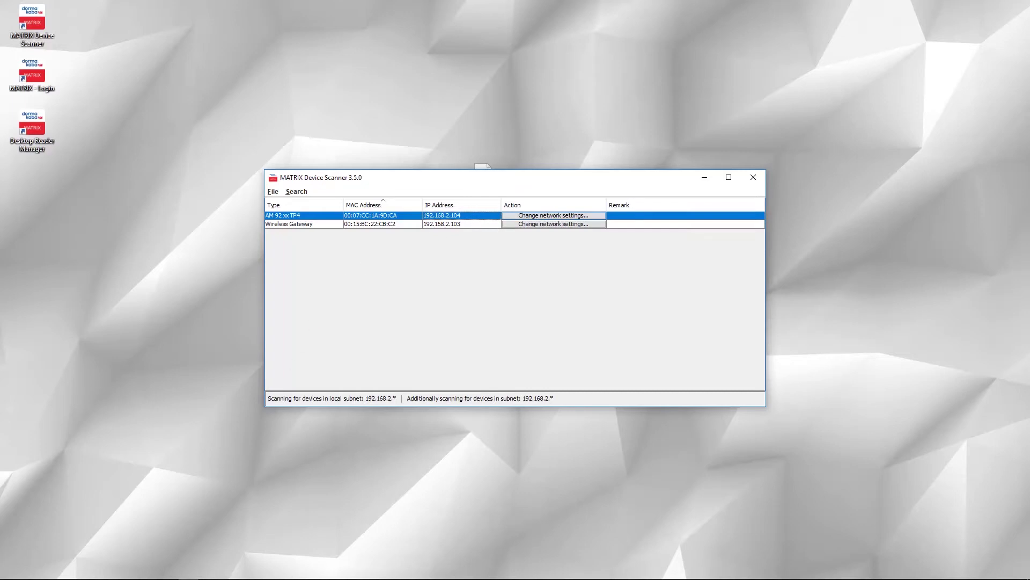
{"action": "mouse_move", "coordinate": [343, 578]}
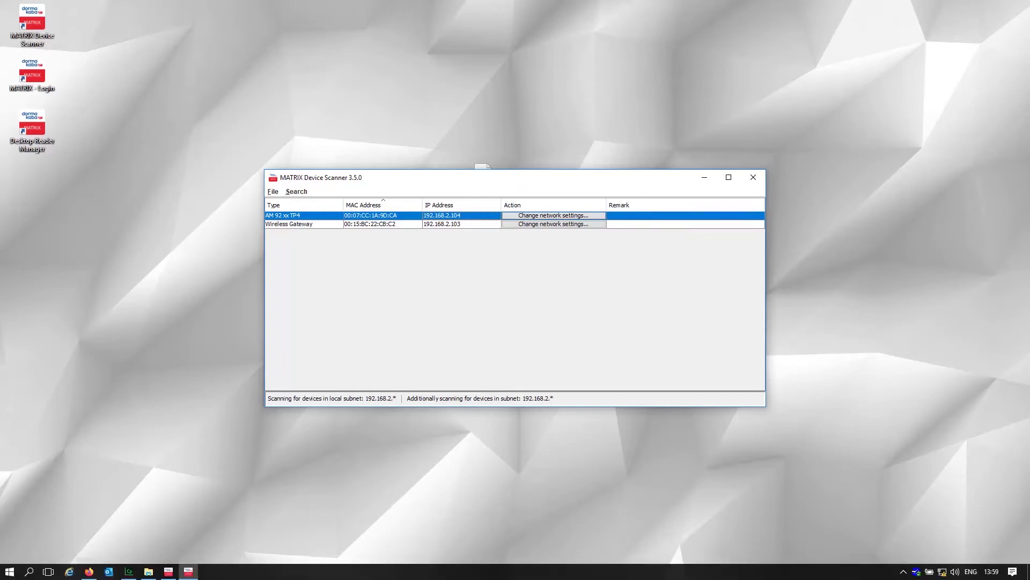
{"action": "left_click", "coordinate": [89, 571]}
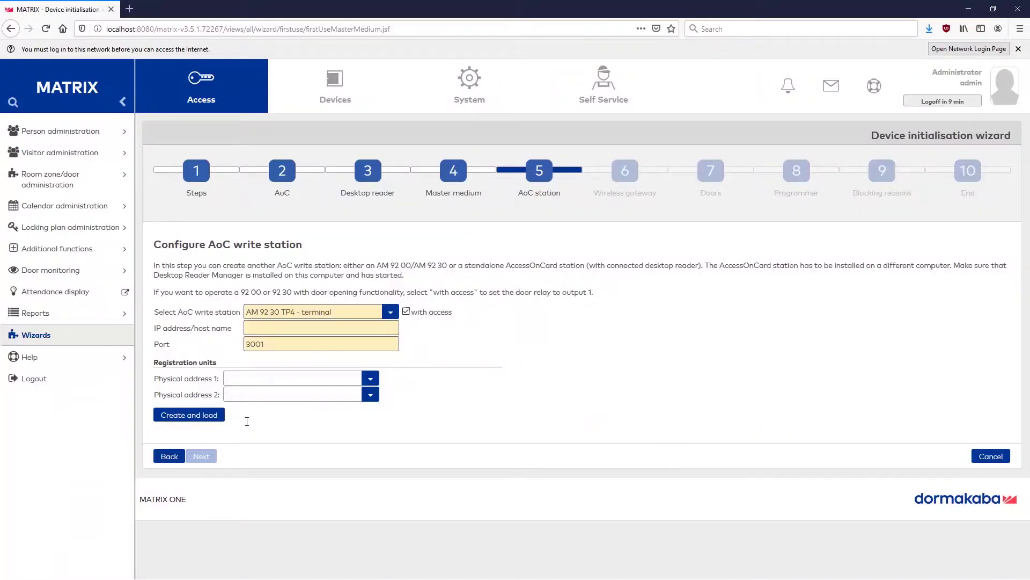
{"action": "right_click", "coordinate": [255, 326]}
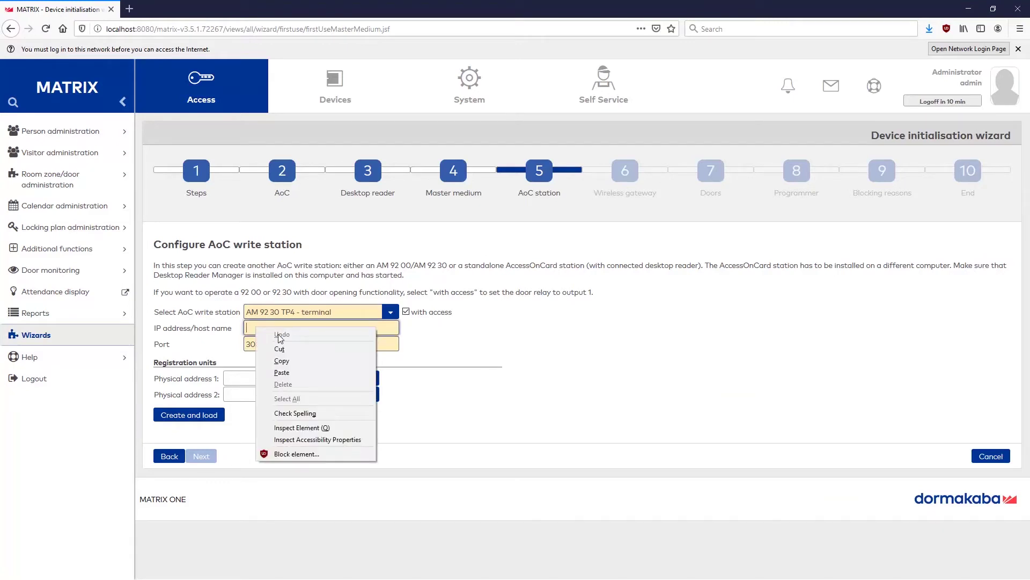
{"action": "left_click", "coordinate": [282, 373]}
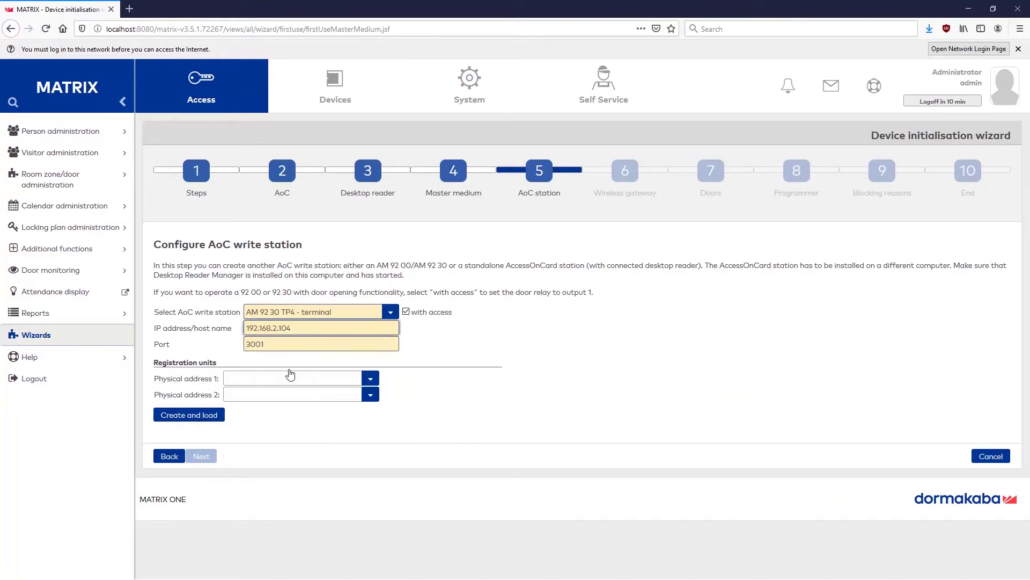
Assign a 90 0x registration unit to physical addresses 1 and 2, create and load the AoC write station, and proceed to the wireless gateway.
{"action": "left_click", "coordinate": [376, 379]}
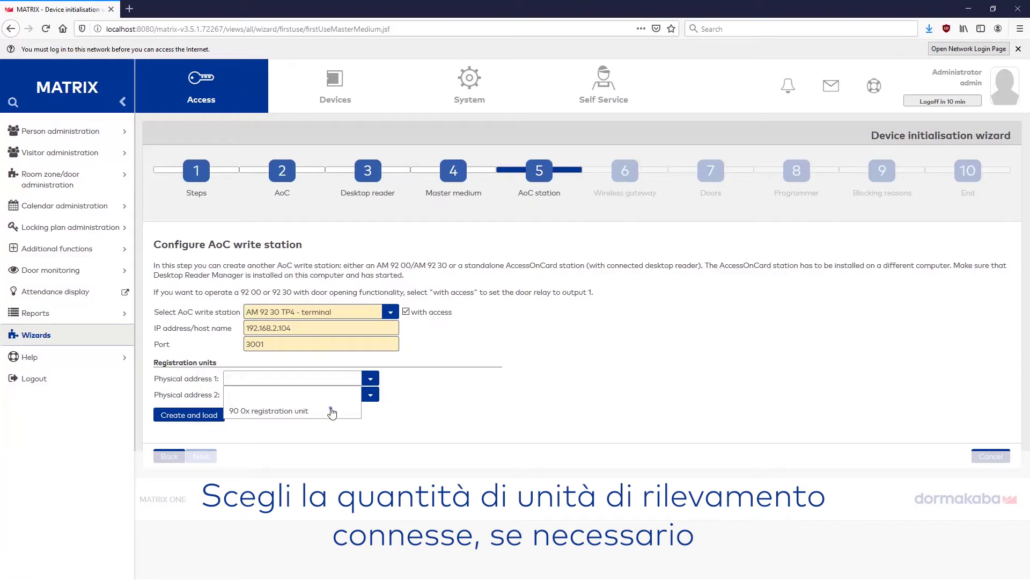
{"action": "left_click", "coordinate": [332, 412]}
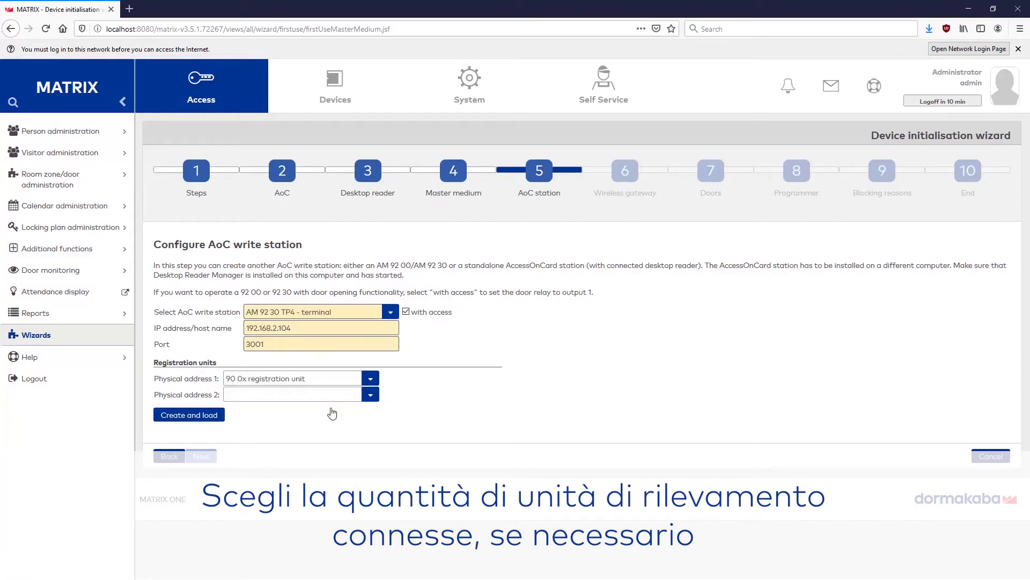
{"action": "left_click", "coordinate": [370, 394]}
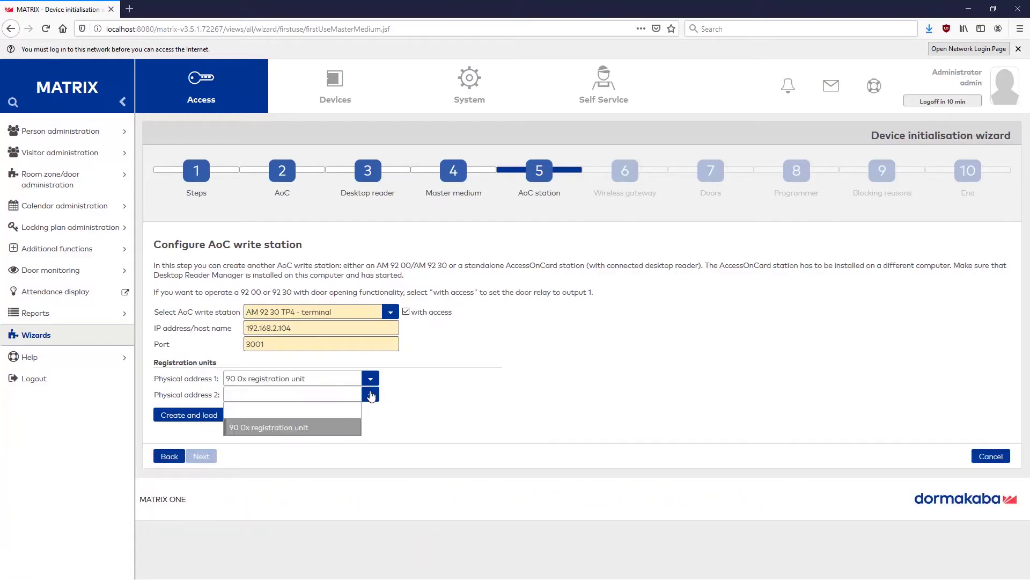
{"action": "left_click", "coordinate": [326, 428]}
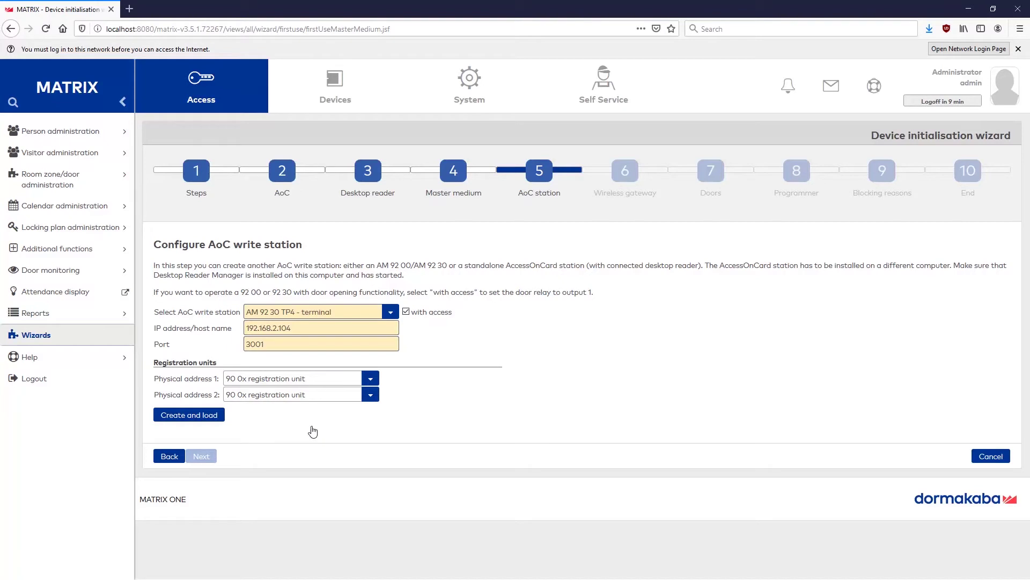
{"action": "left_click", "coordinate": [210, 419]}
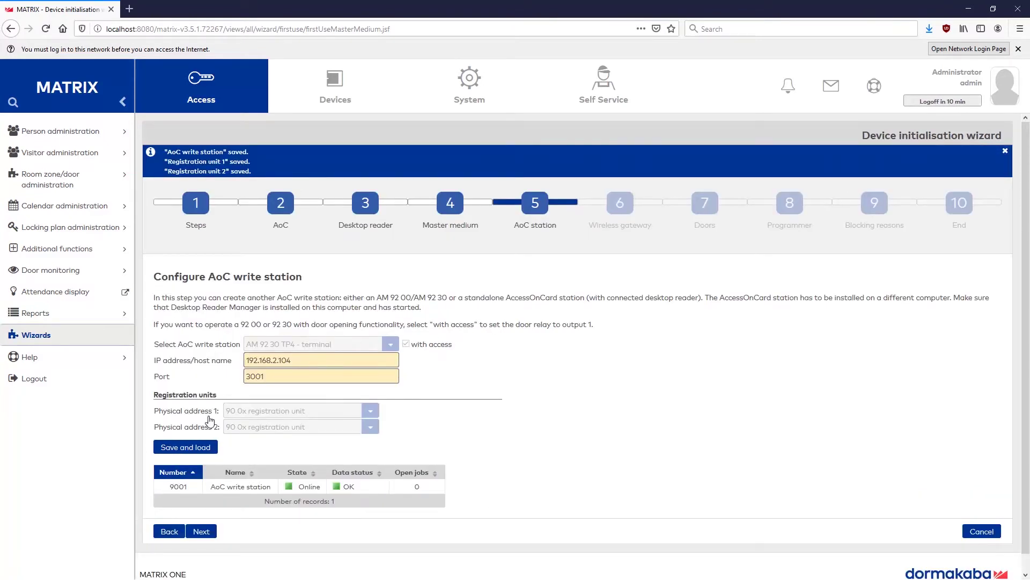
{"action": "left_click", "coordinate": [203, 532]}
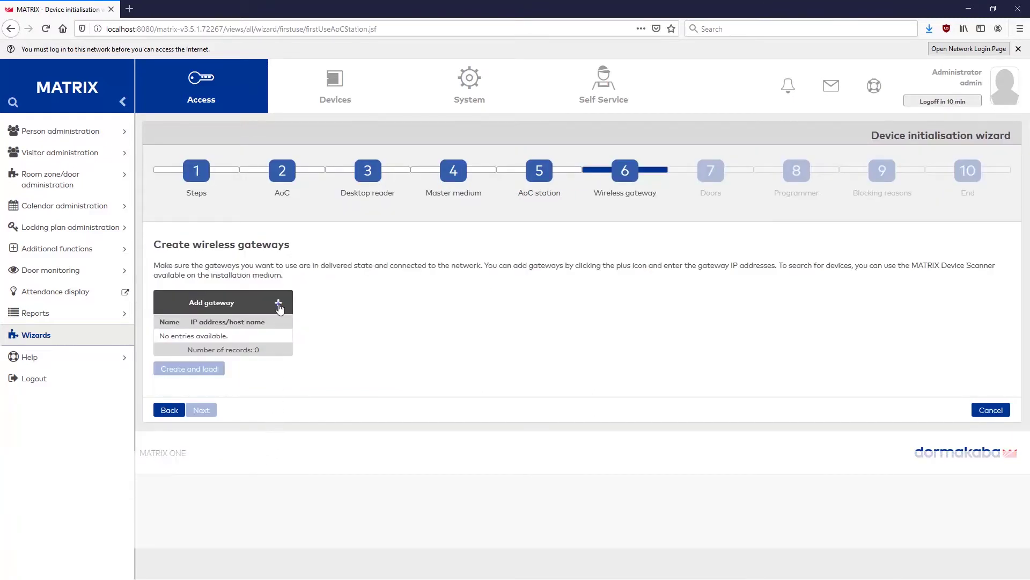
Add a wireless Gateway 90 40 entry and copy the Wireless Gateway's IP address from MATRIX Device Scanner.
{"action": "left_click", "coordinate": [279, 304]}
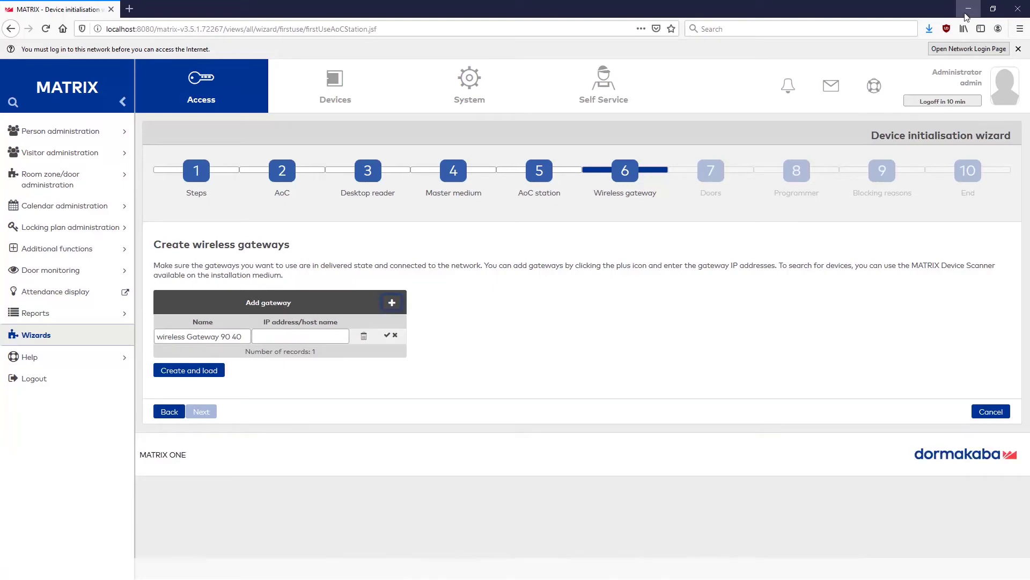
{"action": "left_click", "coordinate": [967, 11]}
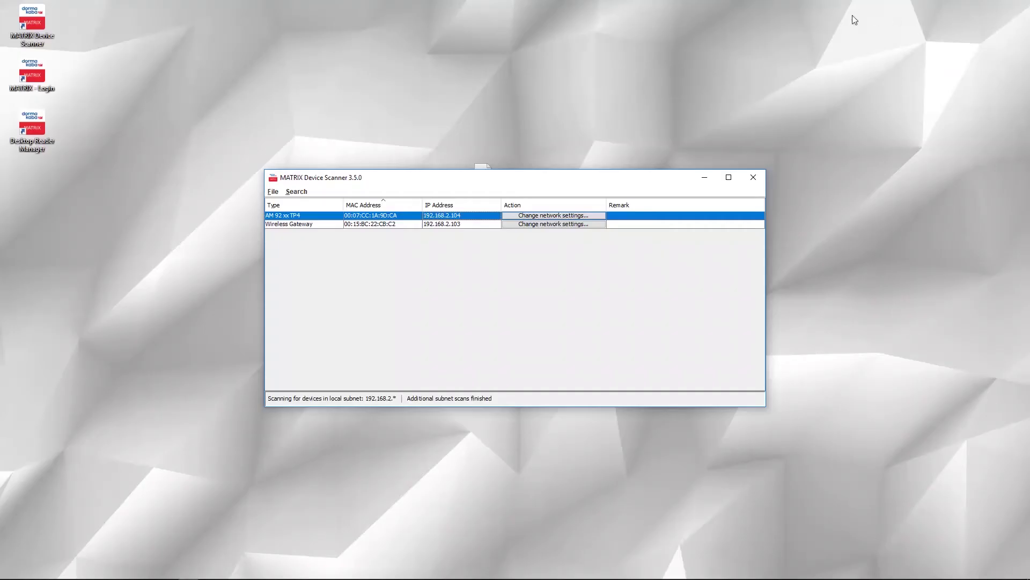
{"action": "left_click", "coordinate": [466, 224]}
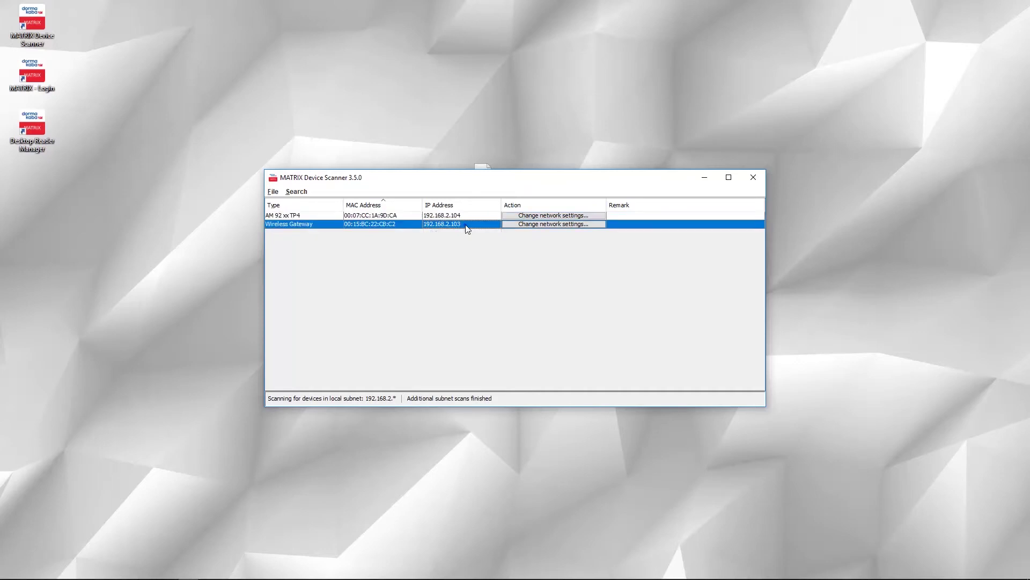
{"action": "right_click", "coordinate": [465, 224]}
{"action": "left_click", "coordinate": [479, 234]}
Back in the browser wizard, paste 192.168.2.103 as the gateway's IP address, create and load it, and proceed to the doors.
{"action": "left_click", "coordinate": [89, 572]}
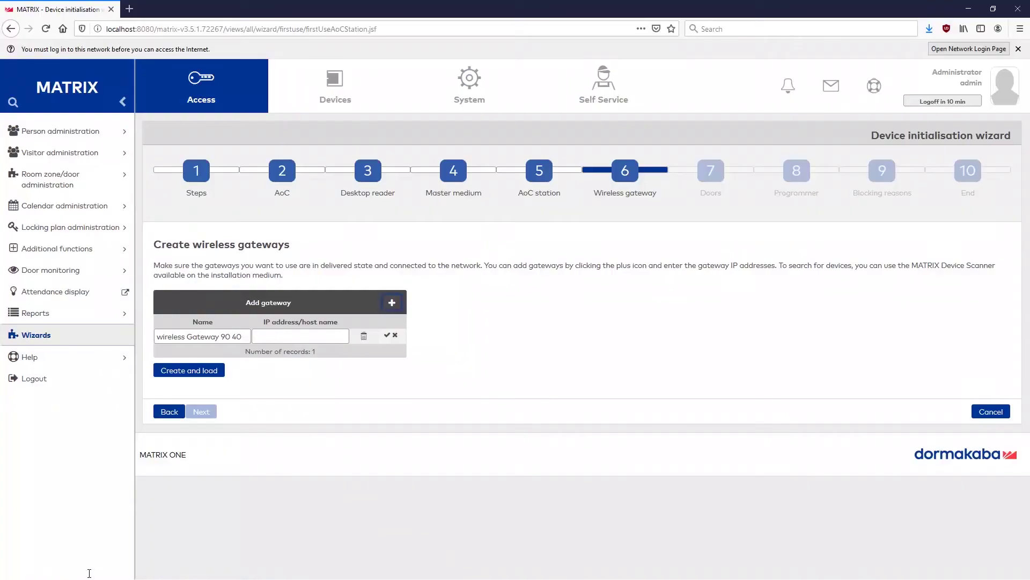
{"action": "left_click", "coordinate": [264, 336]}
{"action": "right_click", "coordinate": [264, 336]}
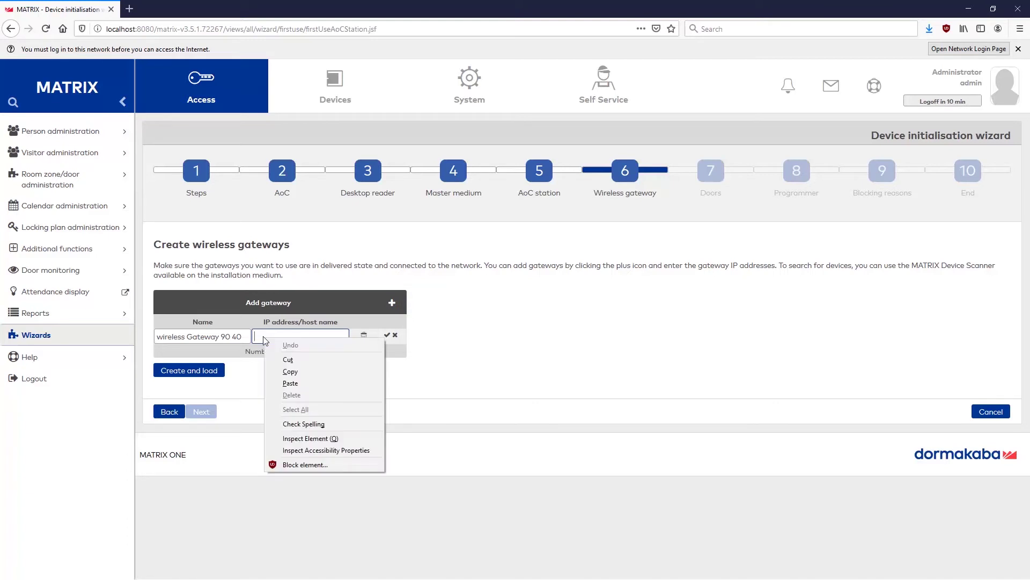
{"action": "left_click", "coordinate": [290, 383]}
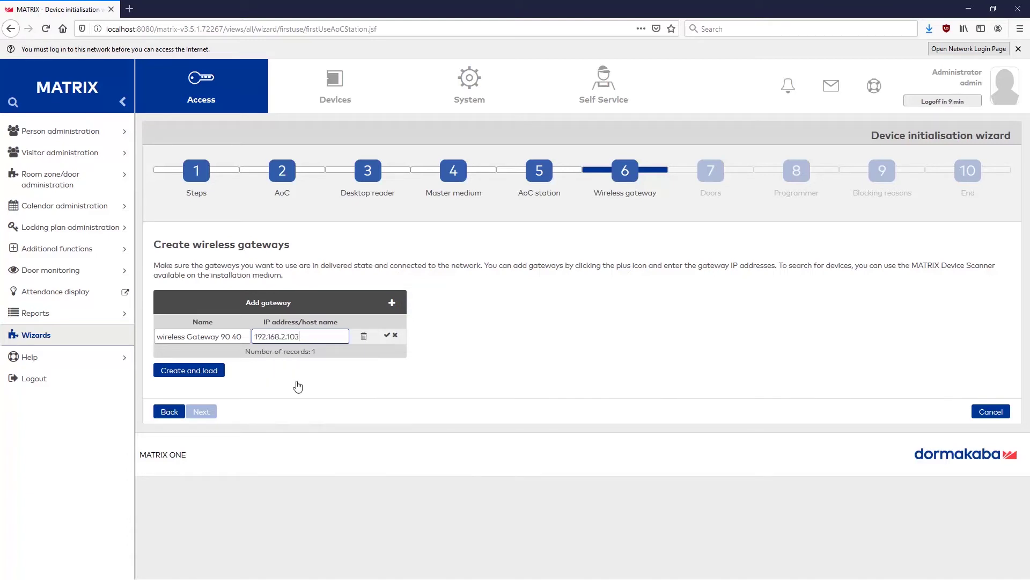
{"action": "left_click", "coordinate": [211, 375]}
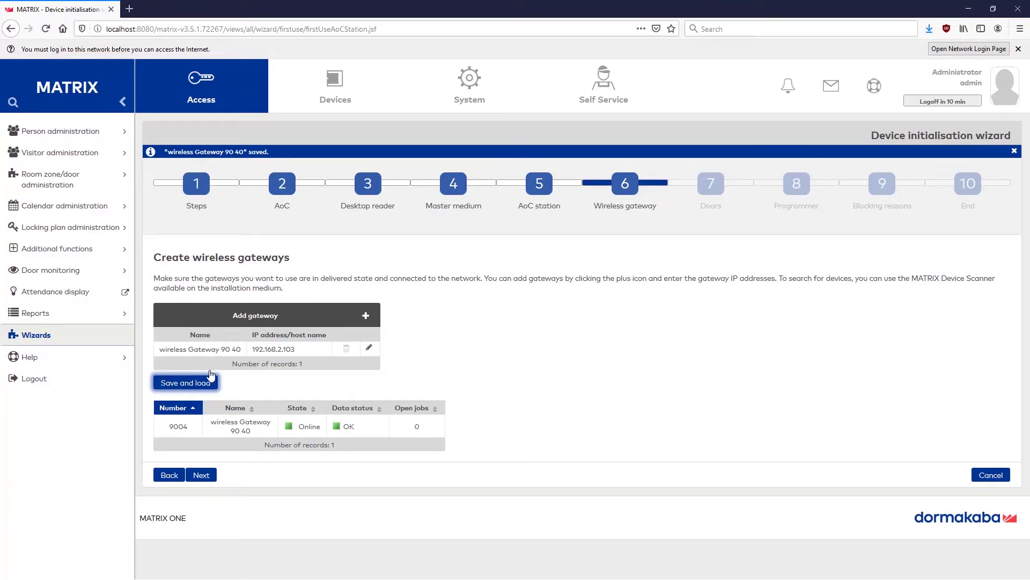
{"action": "left_click", "coordinate": [200, 476]}
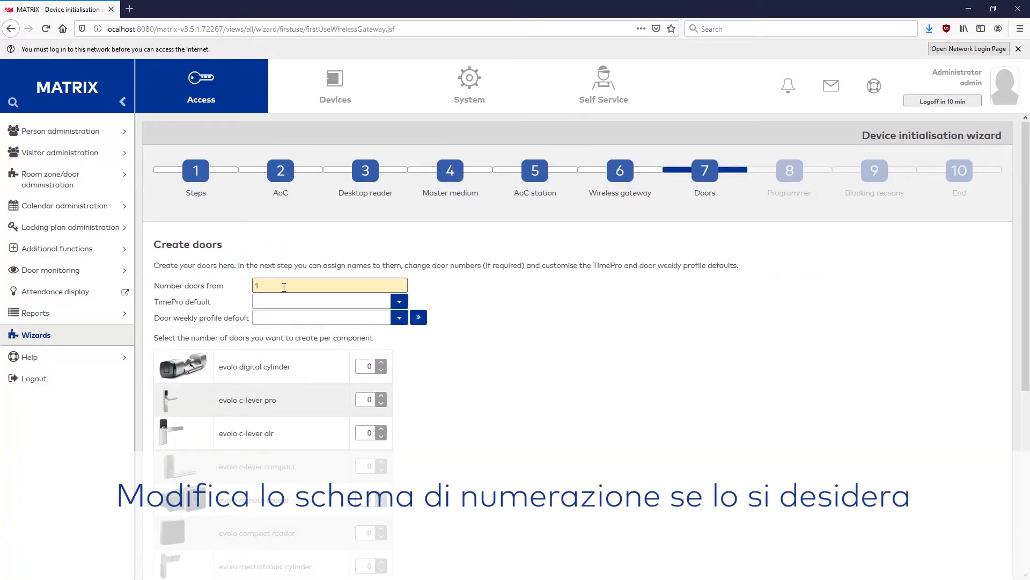
Number the doors from 100 and add one evolo digital cylinder and one evolo c-lever compact wireless to the doors to create.
{"action": "left_click", "coordinate": [284, 287]}
{"action": "type", "text": "00"}
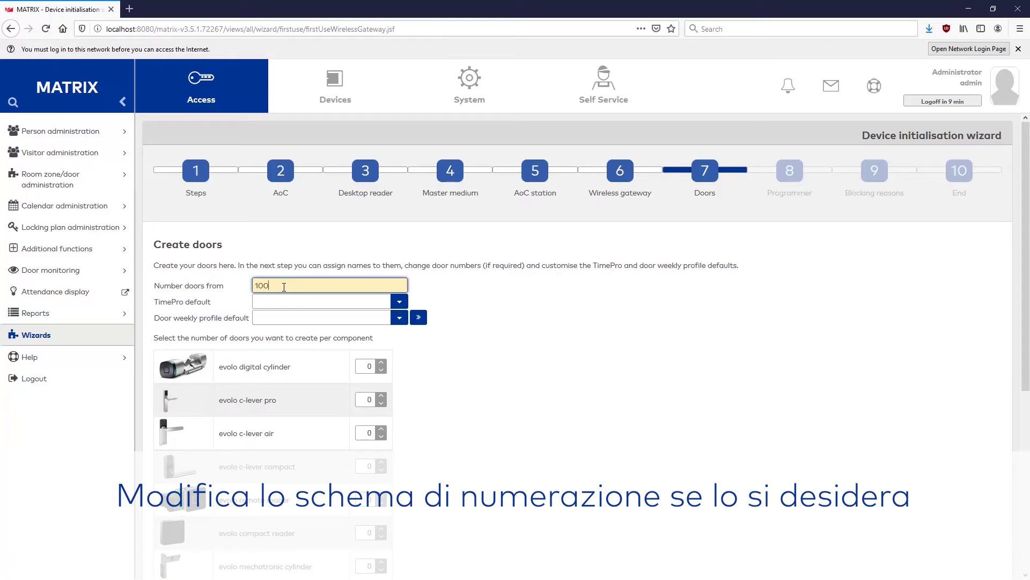
{"action": "left_click", "coordinate": [381, 364]}
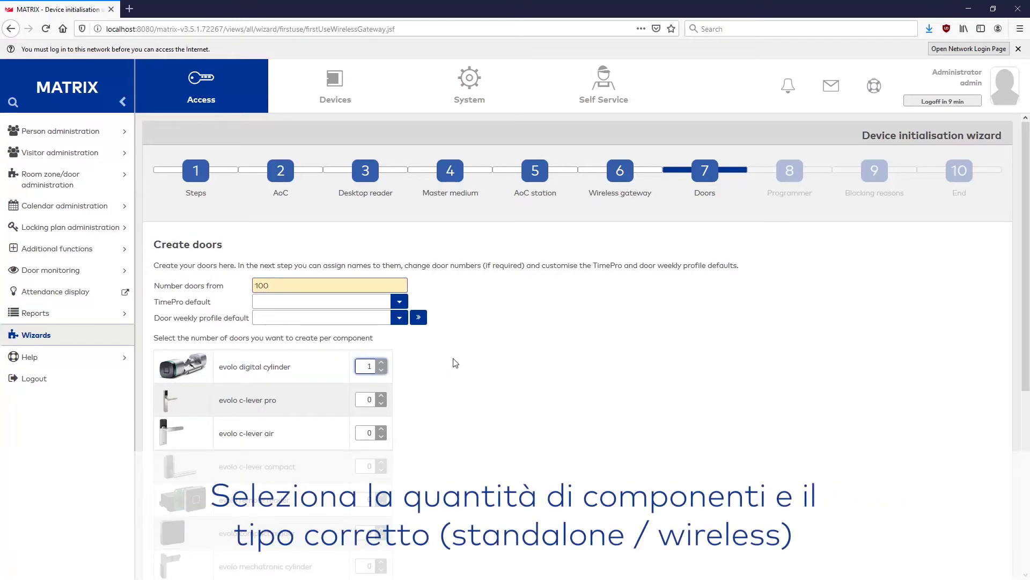
{"action": "scroll", "coordinate": [456, 363], "scroll_direction": "down", "scroll_amount": 6}
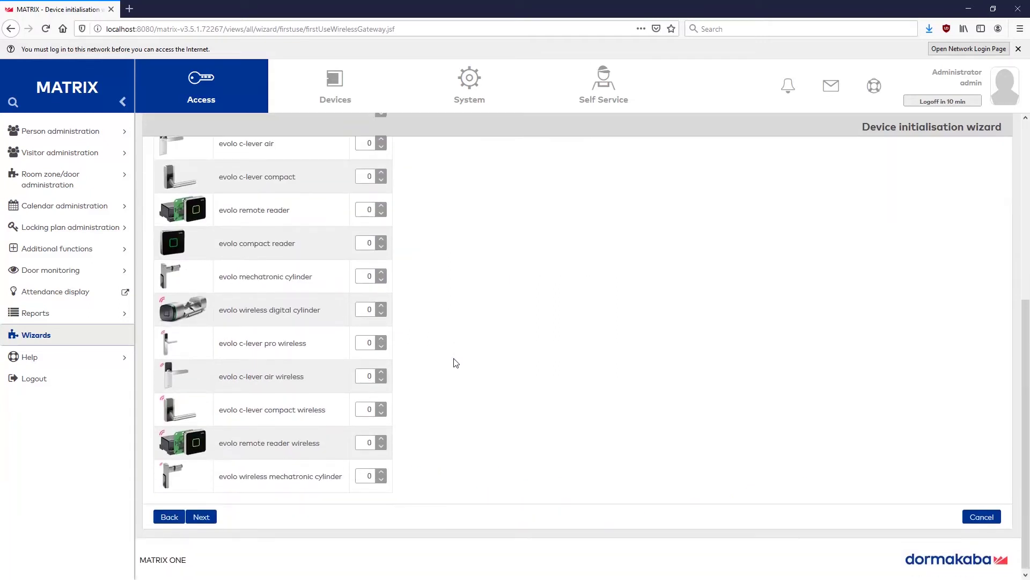
{"action": "left_click", "coordinate": [381, 406]}
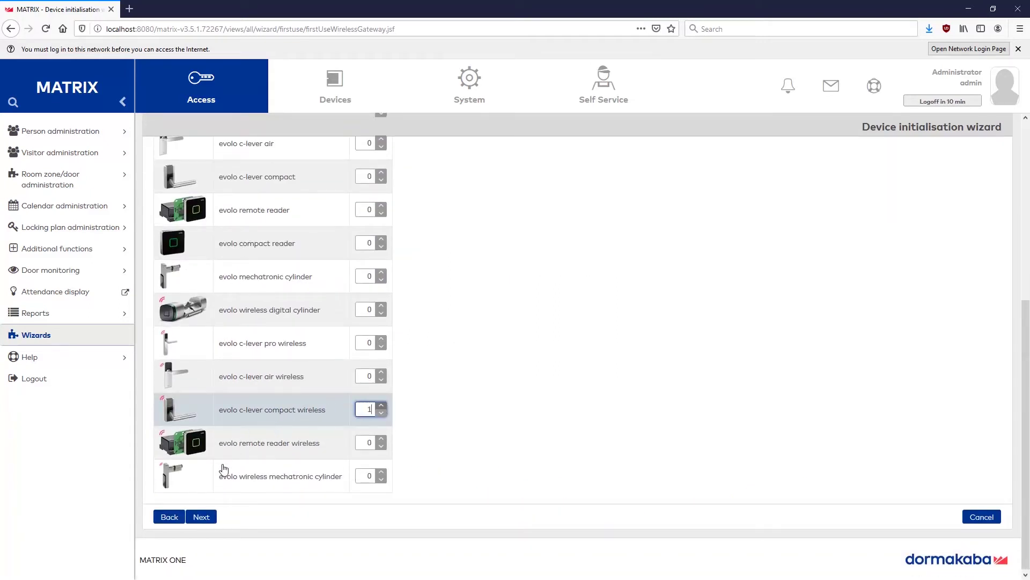
{"action": "left_click", "coordinate": [202, 516]}
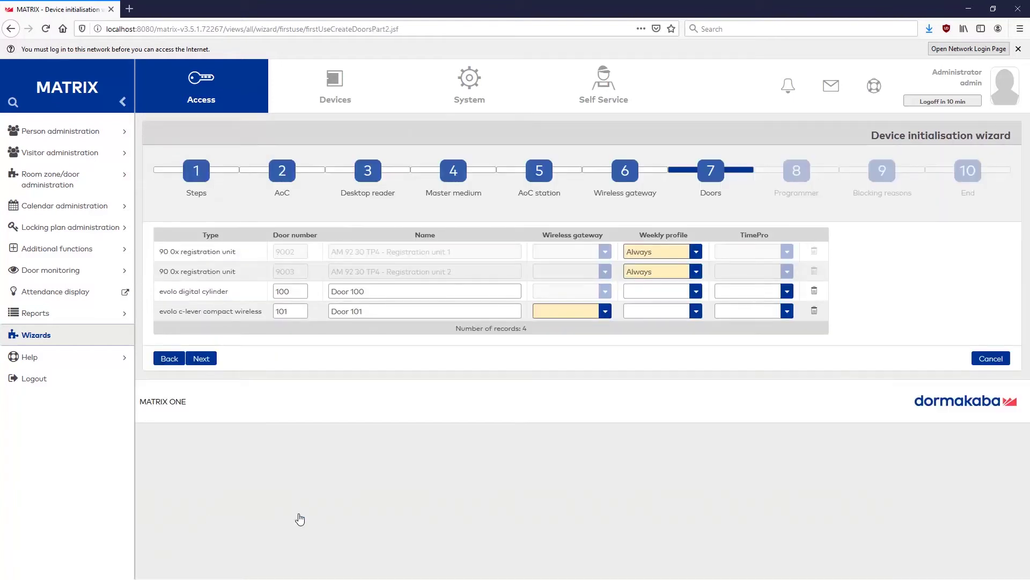
Assign the 9004 wireless Gateway 90 40 to Door 101, create the doors, and allocate them to a new access profile.
{"action": "left_click", "coordinate": [605, 312]}
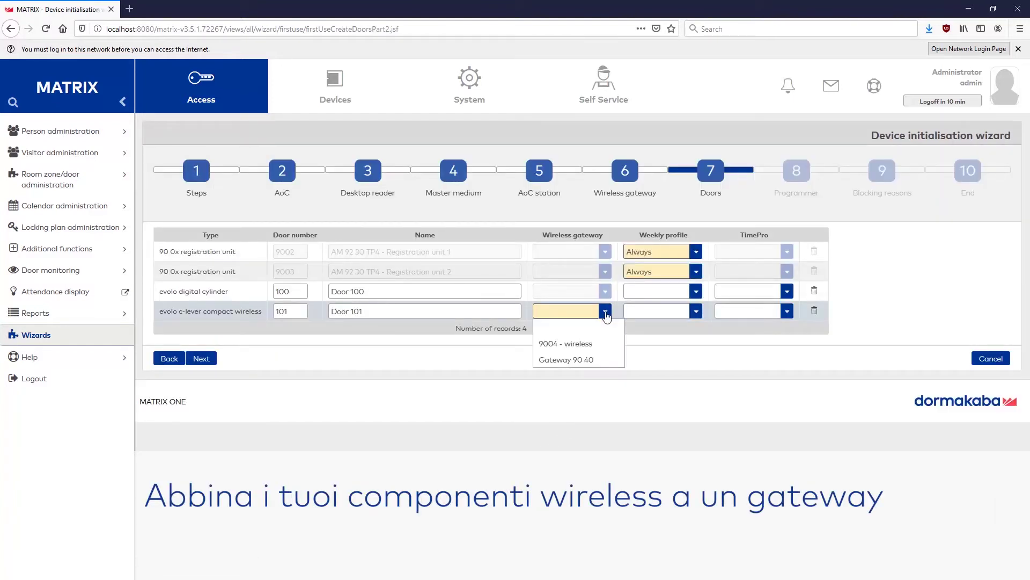
{"action": "left_click", "coordinate": [589, 354]}
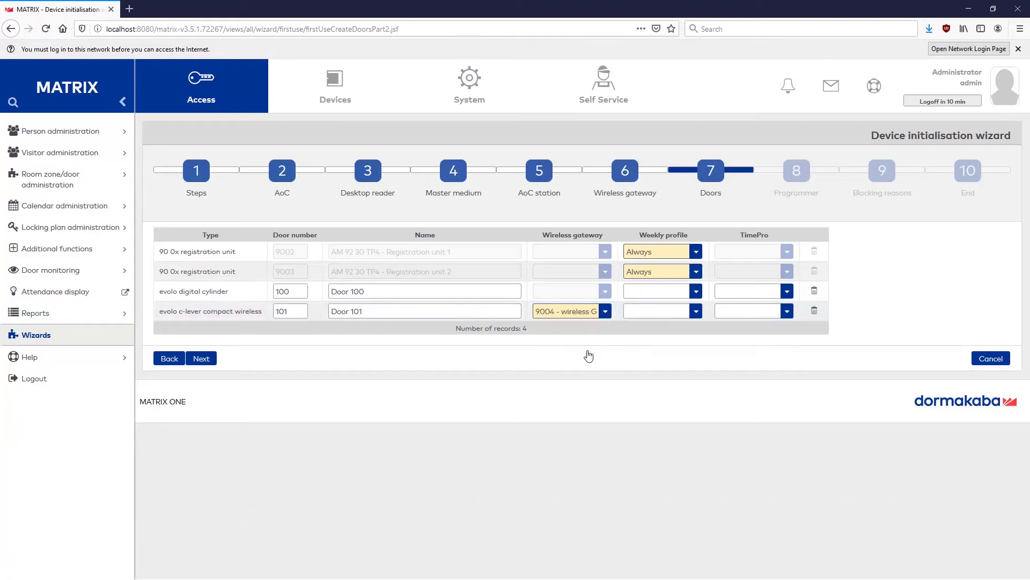
{"action": "left_click", "coordinate": [207, 360]}
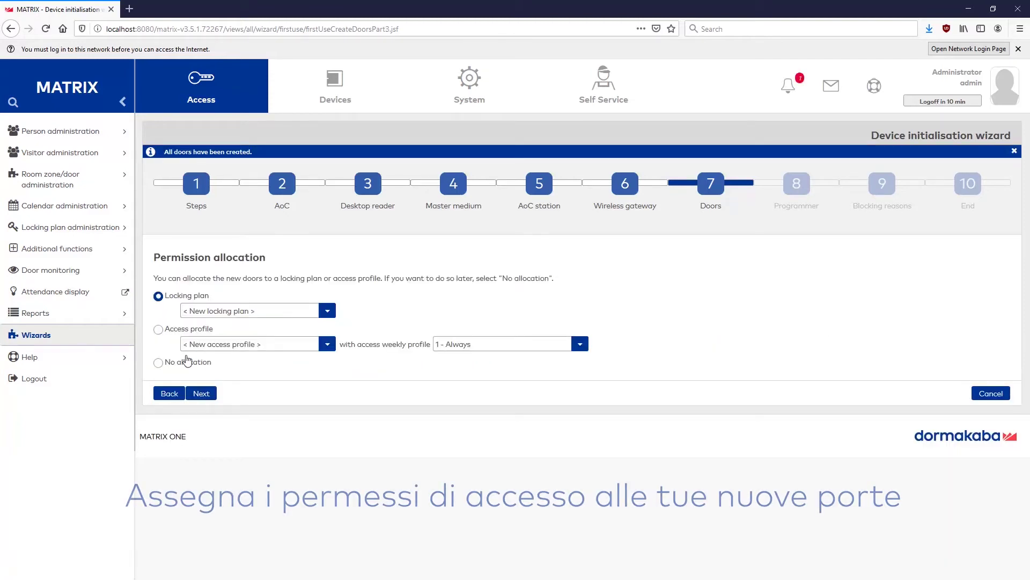
{"action": "left_click", "coordinate": [159, 329]}
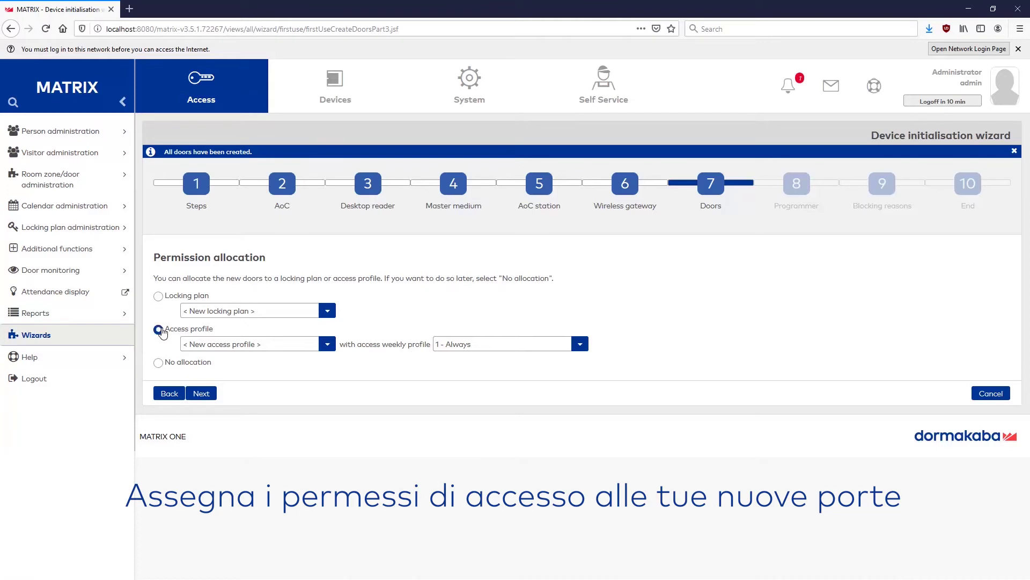
{"action": "left_click", "coordinate": [202, 393]}
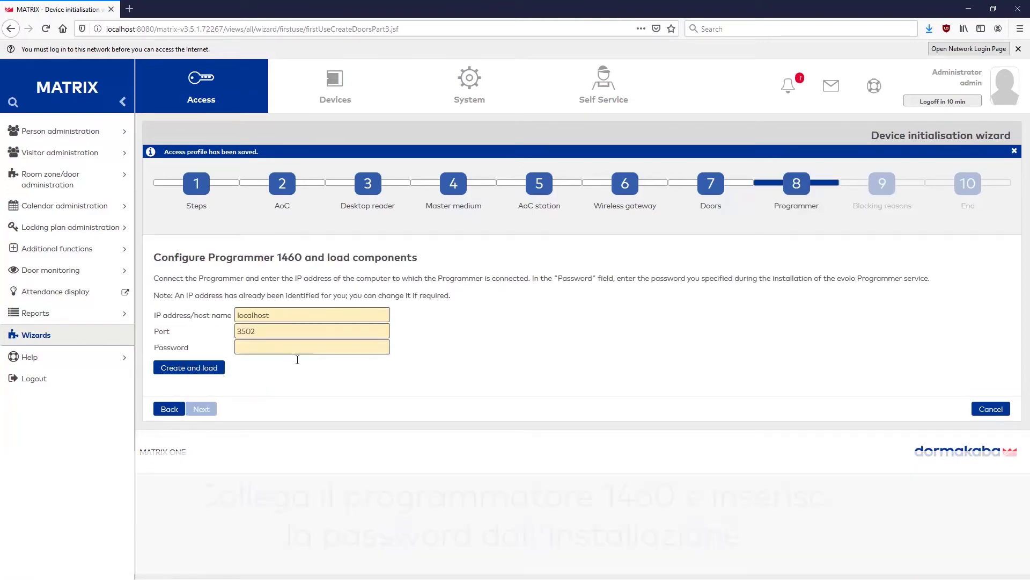
Enter the Programmer 1460 password, create and load it without saving the browser login, and continue to the End stage without selecting a blocking reason.
{"action": "left_click", "coordinate": [300, 347]}
{"action": "type", "text": "***"}
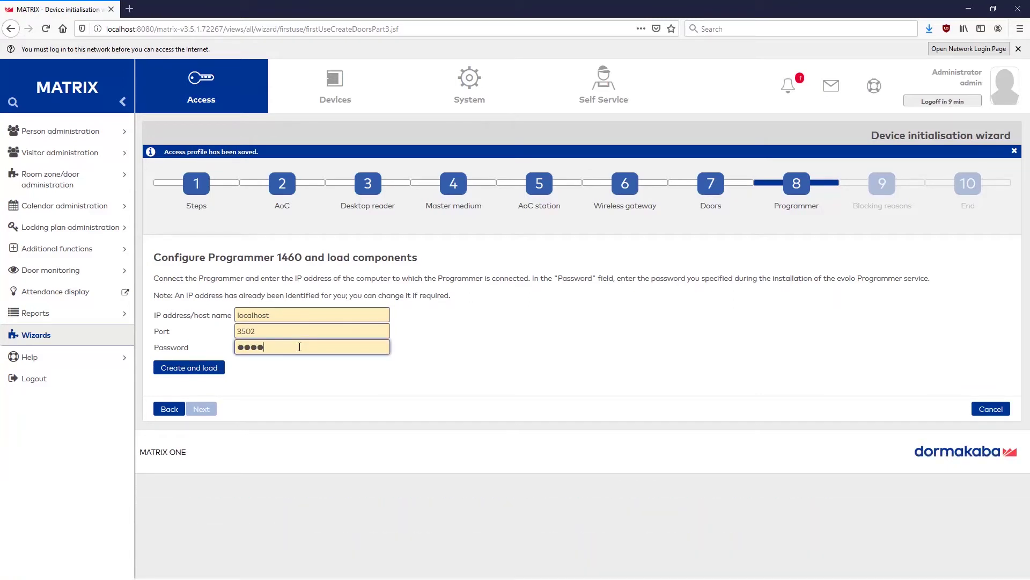
{"action": "left_click", "coordinate": [209, 375]}
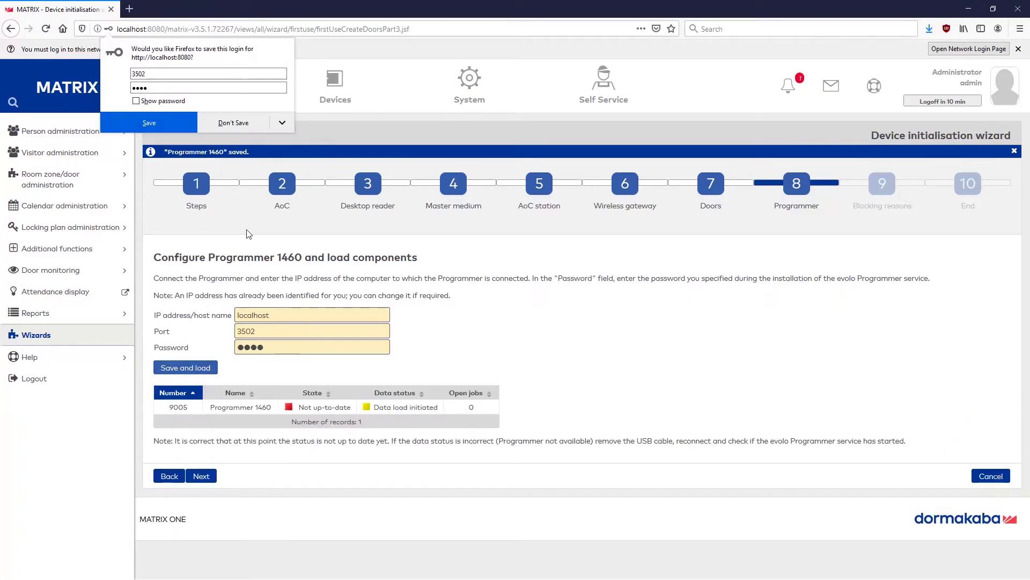
{"action": "left_click", "coordinate": [249, 125]}
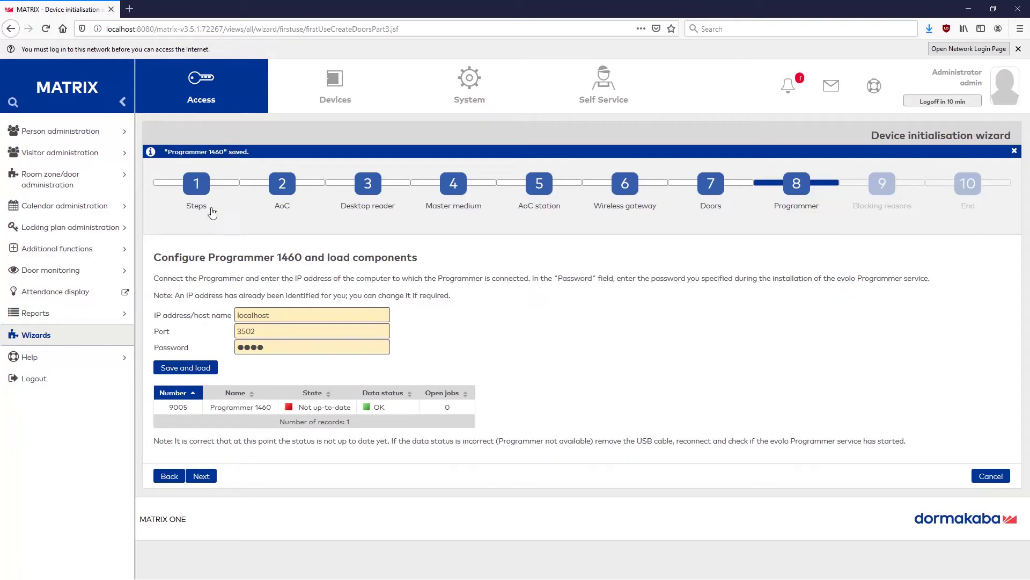
{"action": "left_click", "coordinate": [198, 476]}
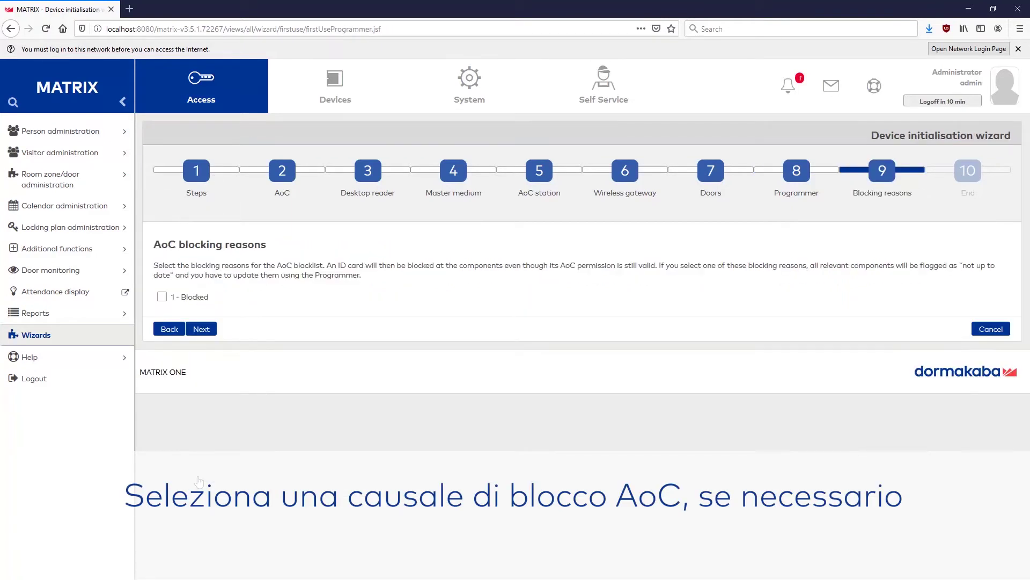
{"action": "left_click", "coordinate": [202, 329]}
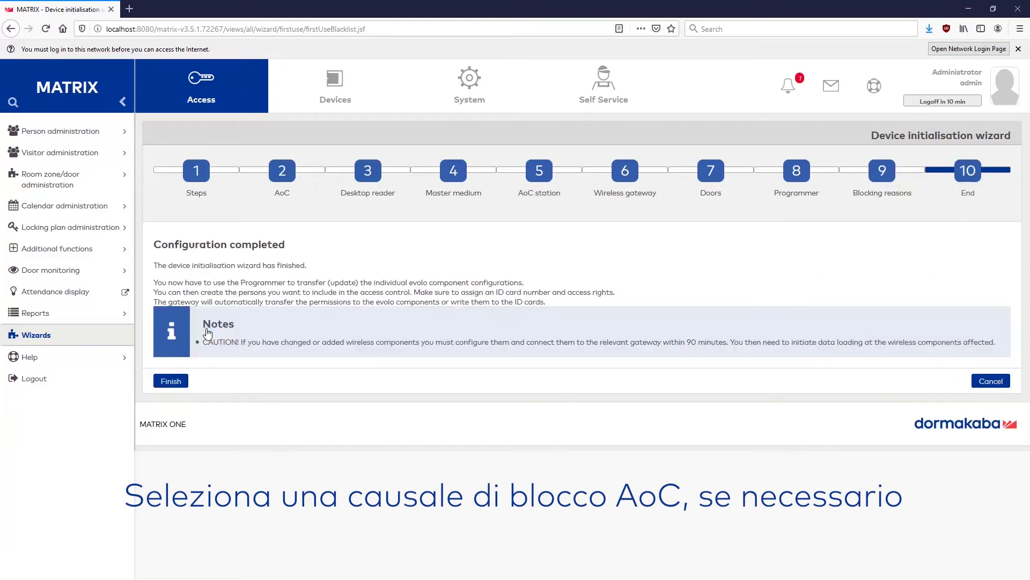